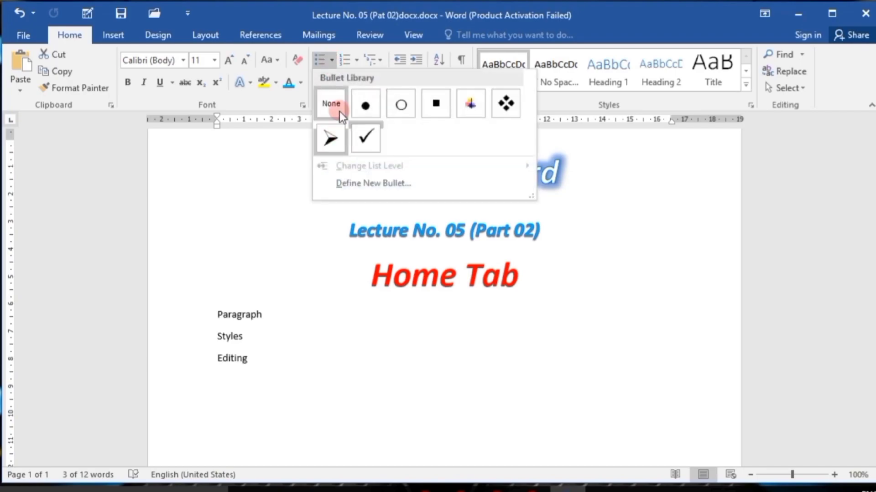
Apply check-mark bullets to the Paragraph, Styles and Editing lines and extend the list with Insert, Pages and Tables.
left_click(363, 138)
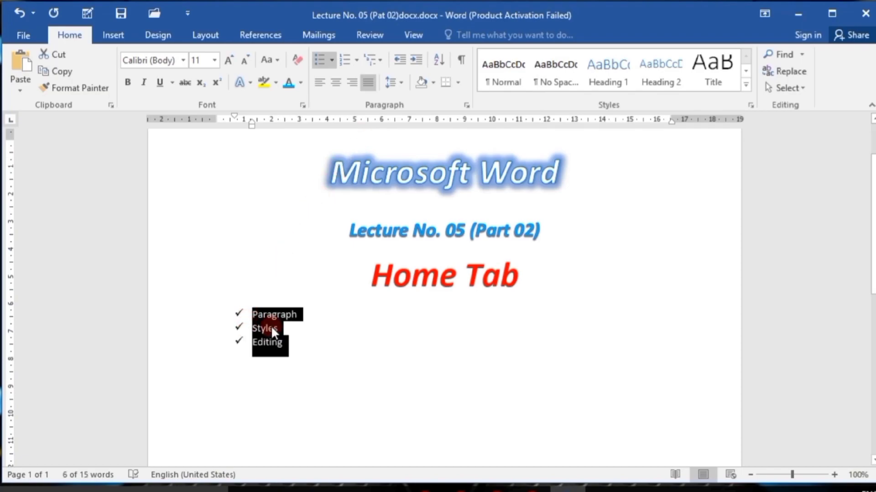
left_click(294, 347)
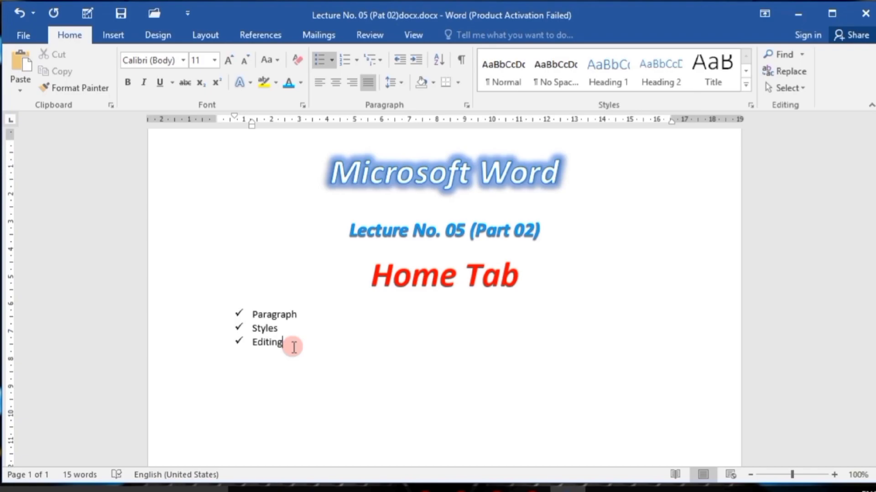
key("Return")
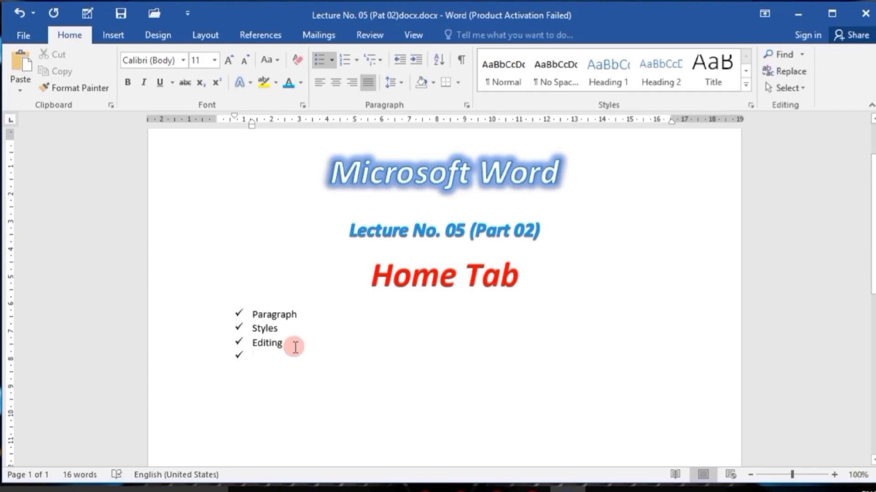
type("I")
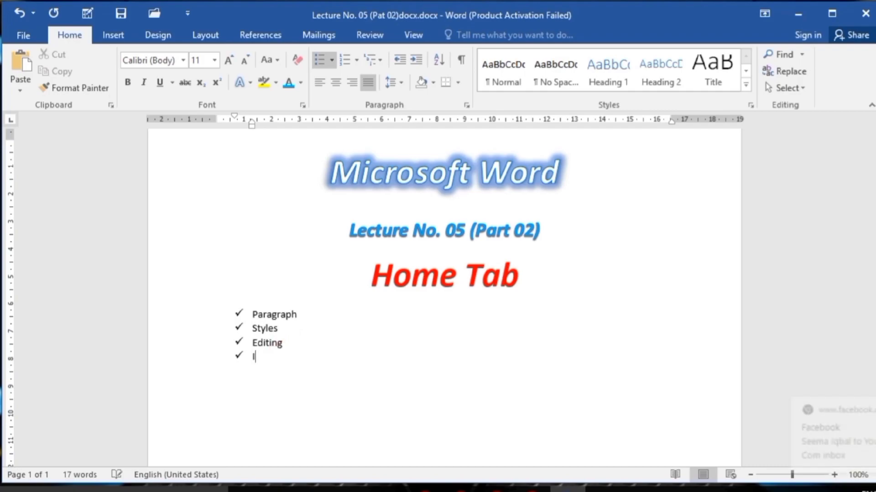
type("nsert")
key("Return")
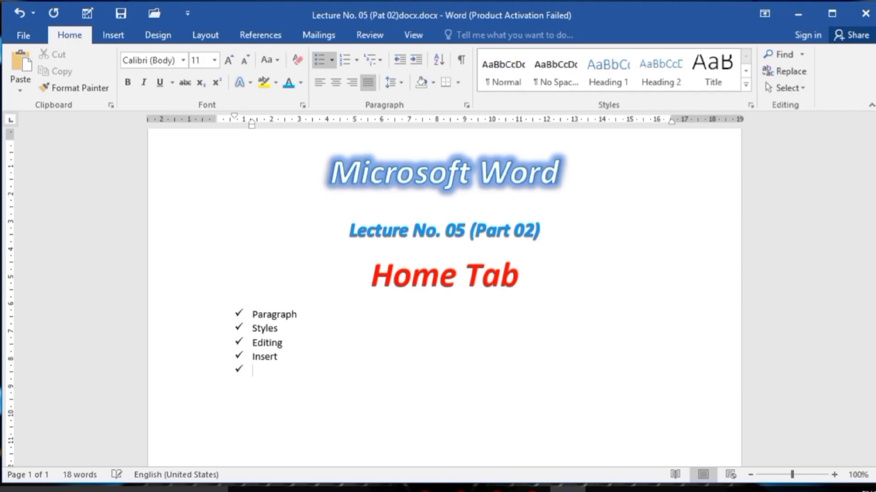
type("Pages")
key("Return")
type("Tables")
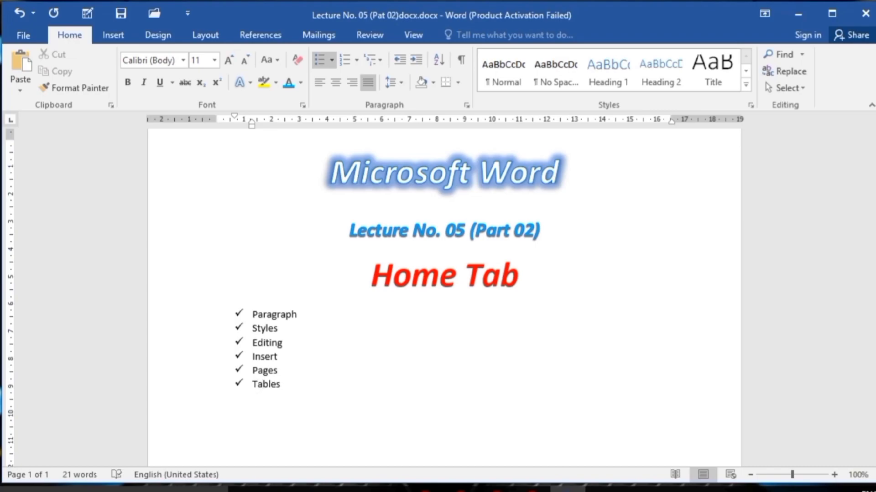
key("Return")
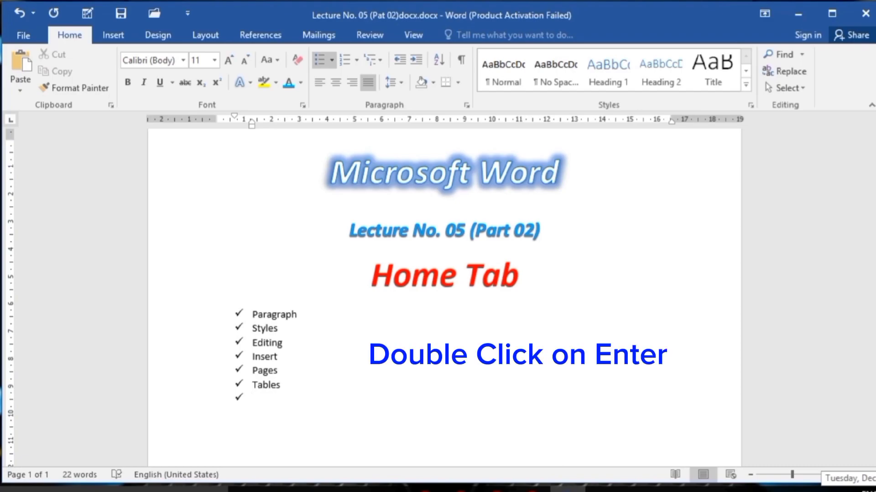
key("Return")
Change the bullets of the whole six-item list to the arrowhead style.
left_click(302, 396)
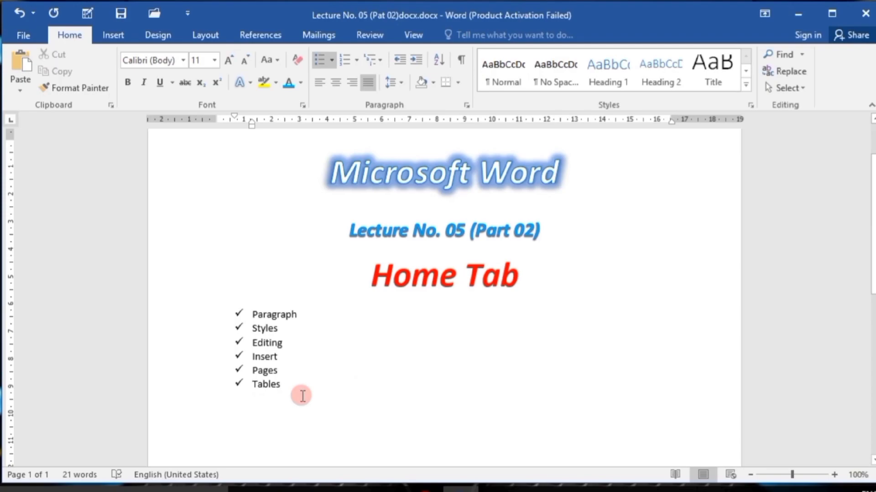
left_click_drag(302, 395, 237, 312)
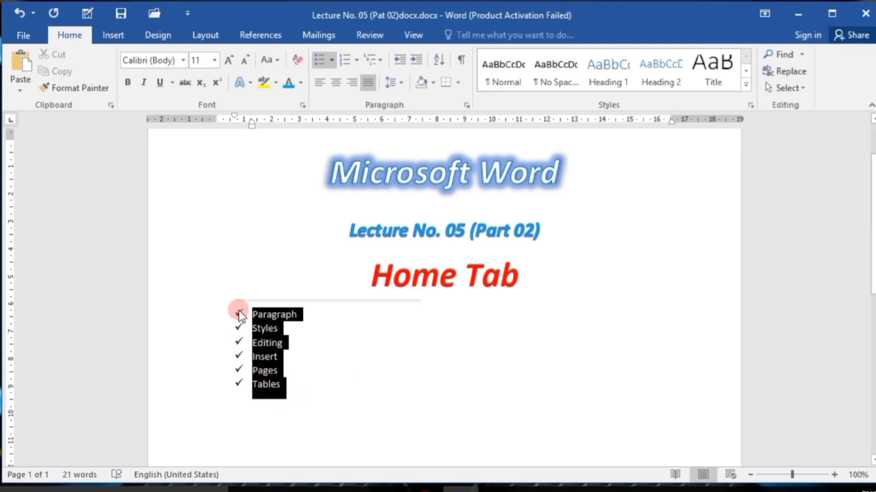
left_click(333, 60)
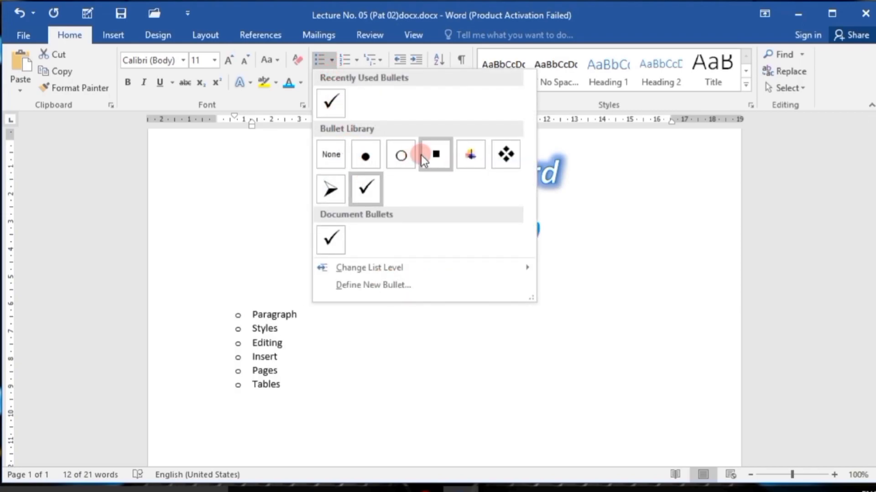
left_click(338, 190)
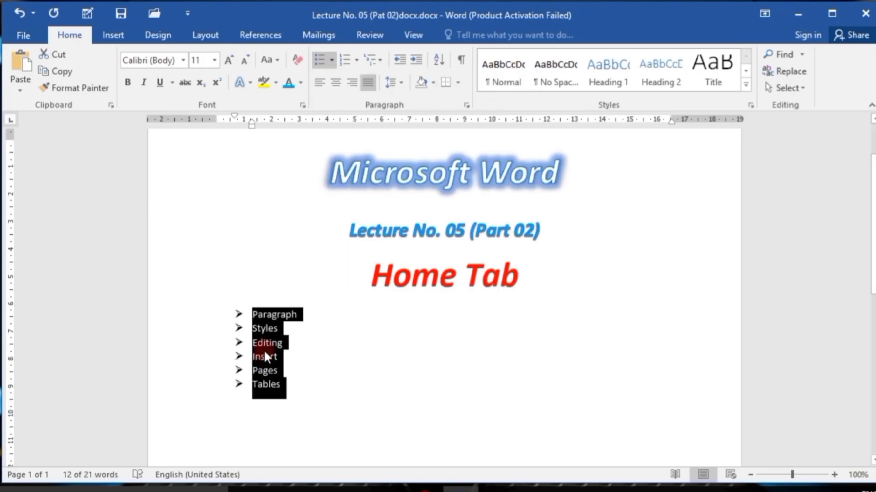
Define a new bullet for the list using the double-headed arrow symbol, Wingdings character 243.
left_click(331, 61)
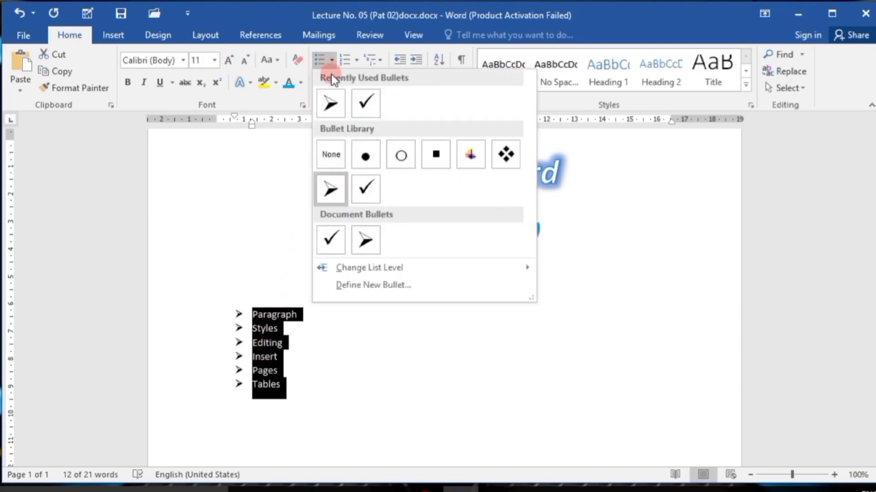
left_click(385, 286)
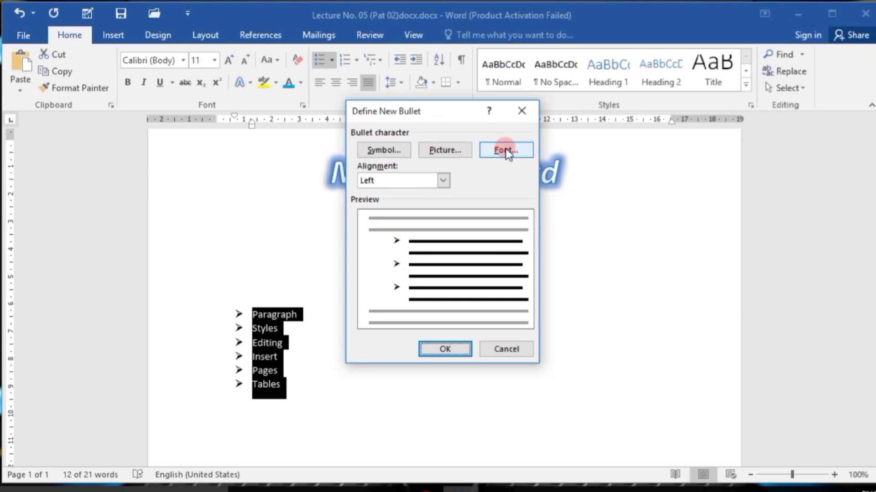
left_click(394, 149)
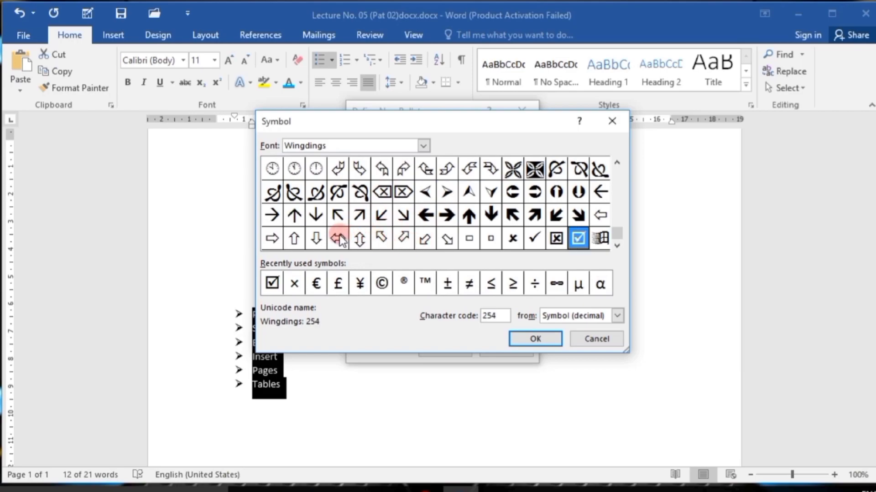
left_click(338, 238)
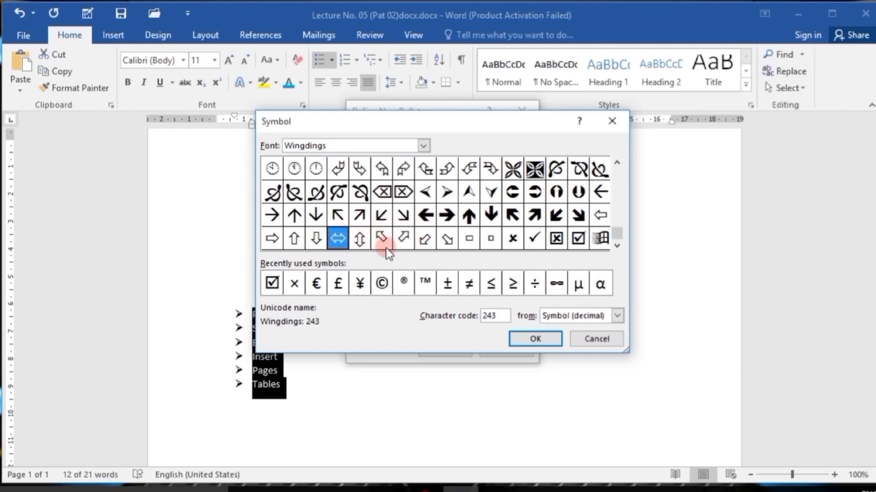
left_click(531, 339)
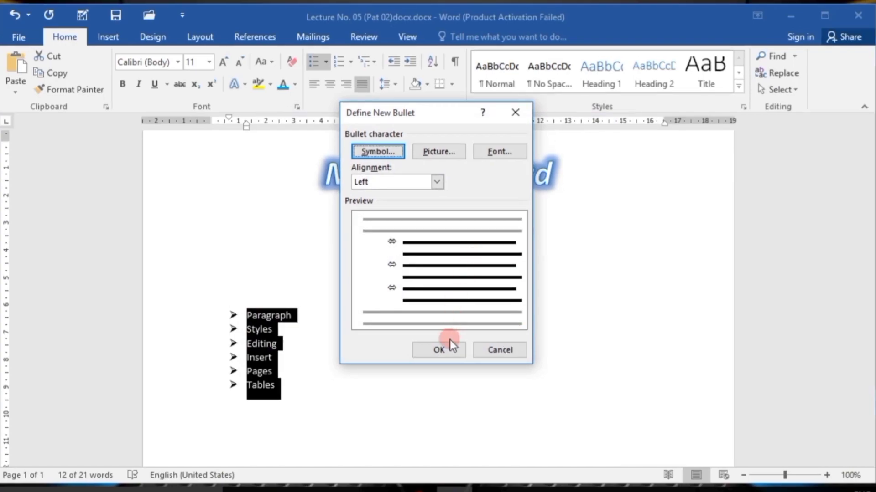
left_click(439, 350)
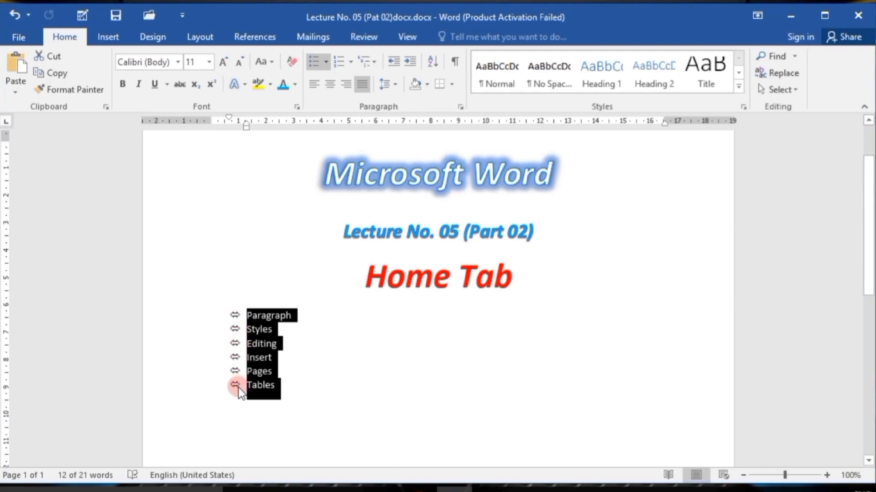
Remove the bullets from all six list items from Paragraph to Tables.
left_click(246, 376)
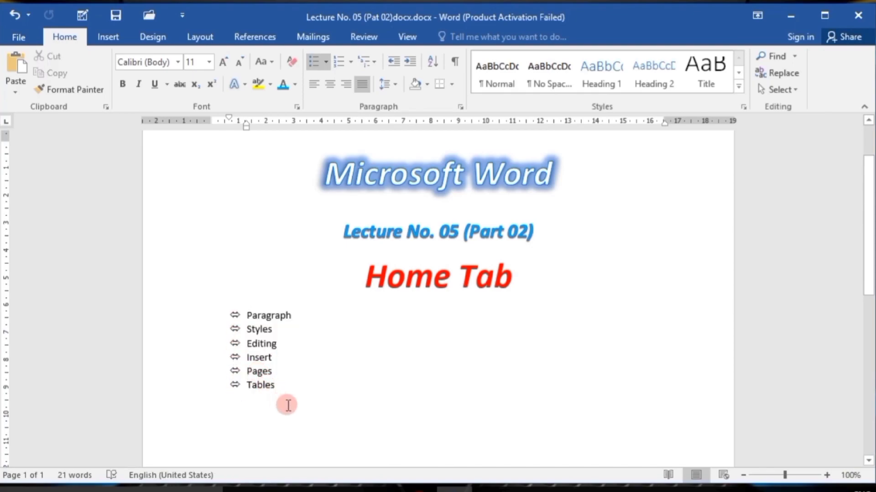
left_click_drag(247, 384, 242, 315)
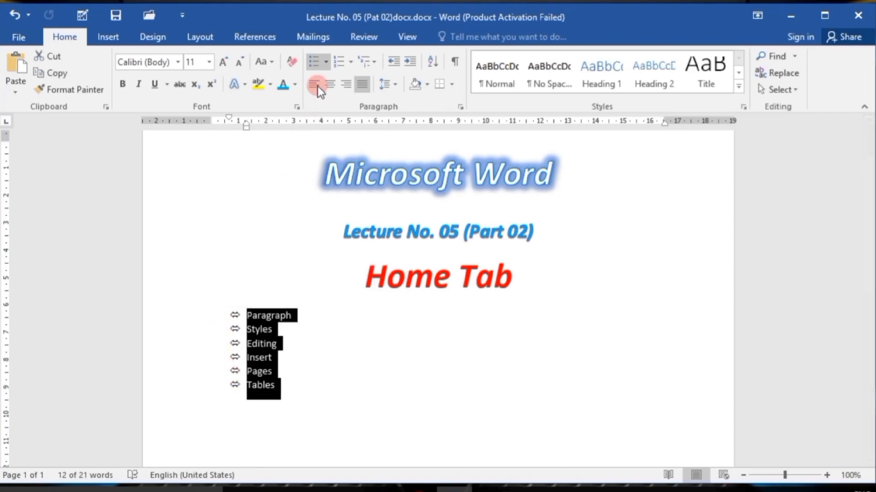
left_click(325, 63)
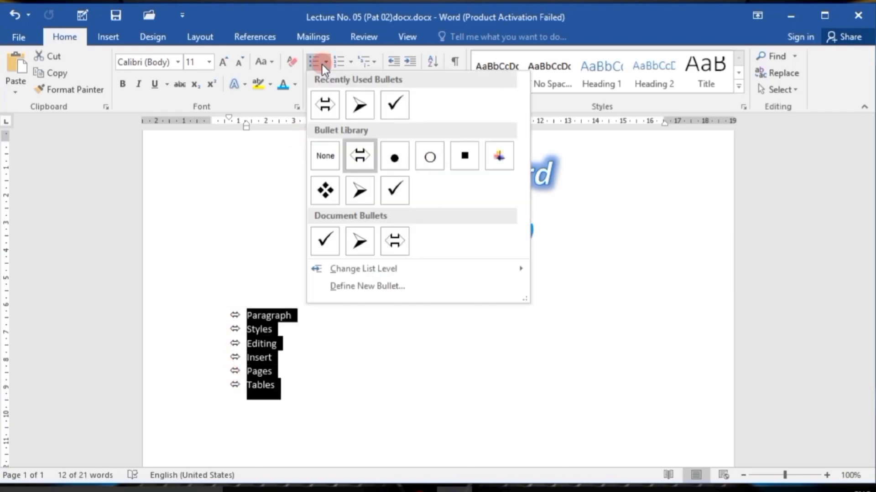
left_click(325, 156)
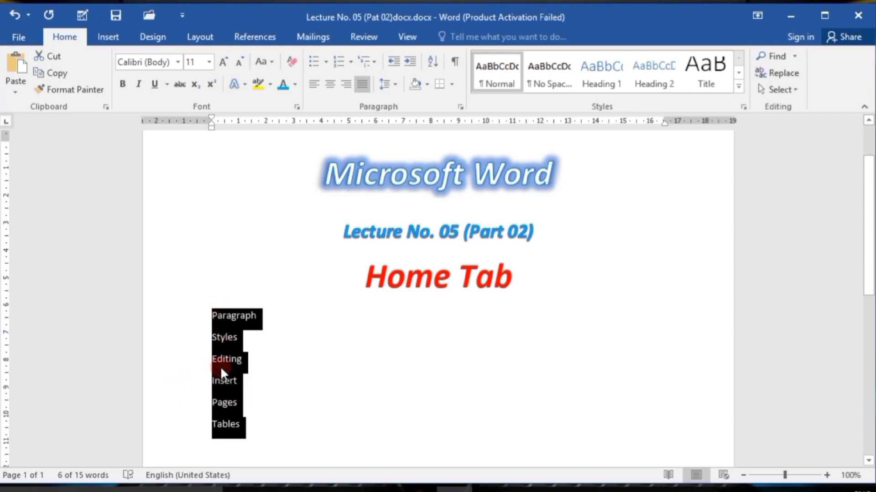
Number the six lines in the 1., 2., 3. format and end the list with blank lines below Tables.
left_click(351, 64)
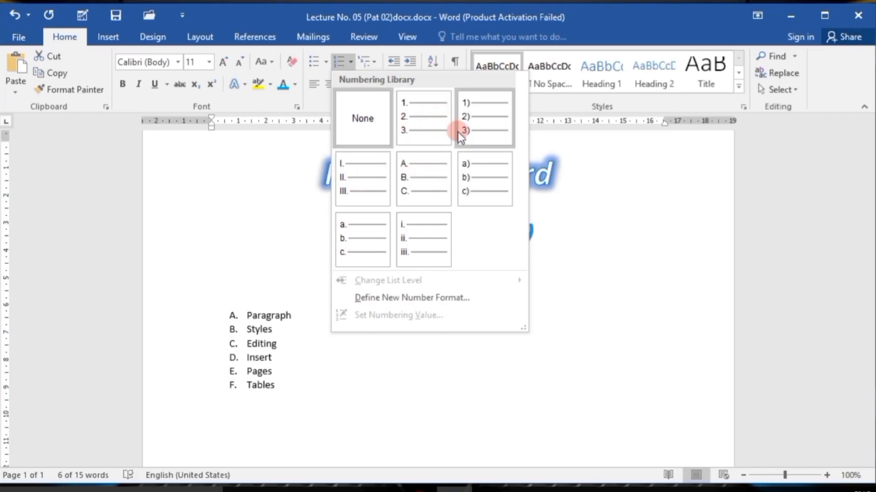
left_click(421, 123)
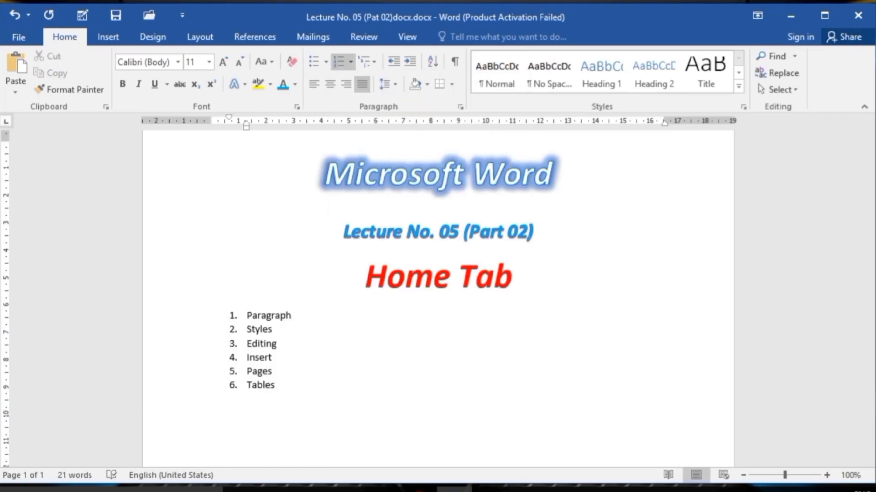
key("Return")
key("Return")
key("Return")
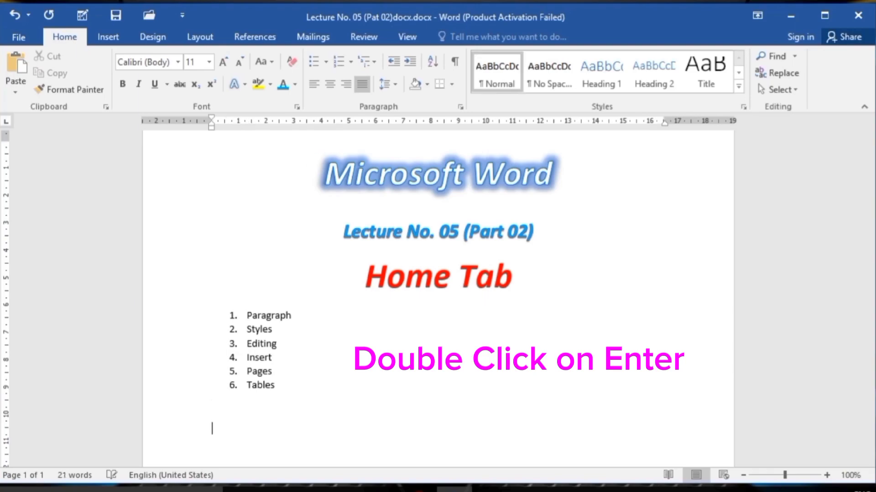
Remove the numbering from all six items from Paragraph to Tables.
left_click(271, 385)
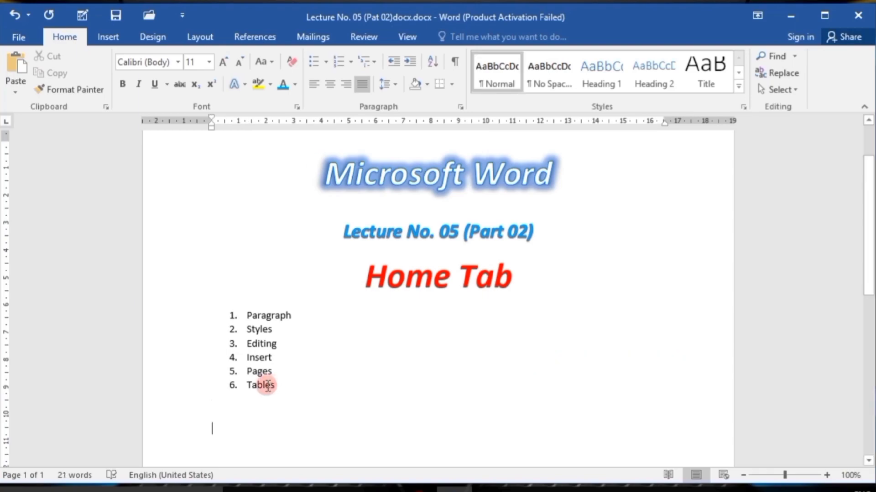
left_click_drag(273, 387, 229, 316)
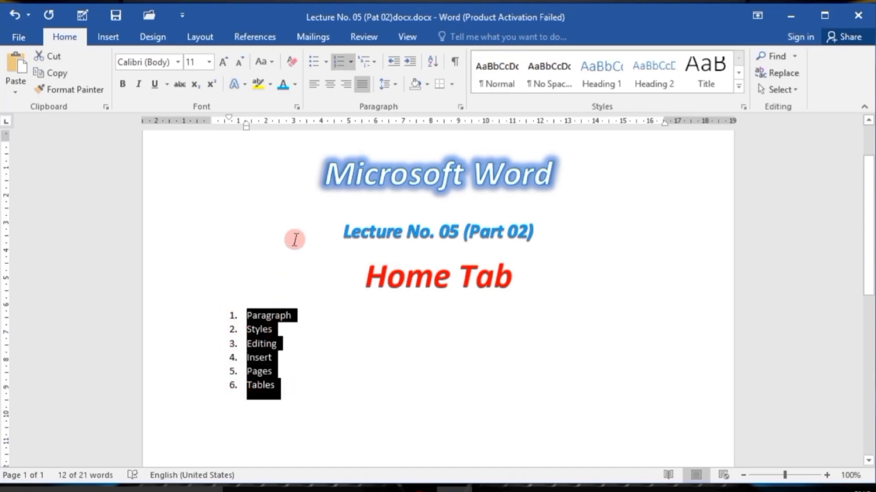
left_click(352, 63)
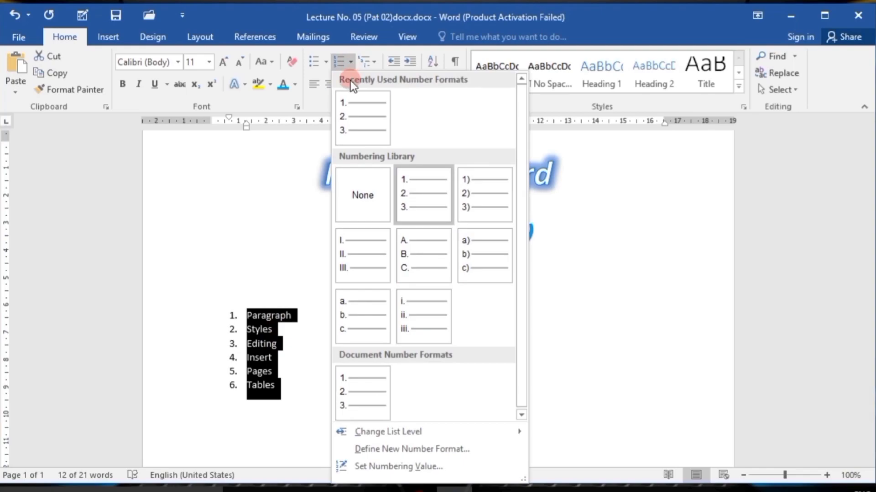
left_click(368, 197)
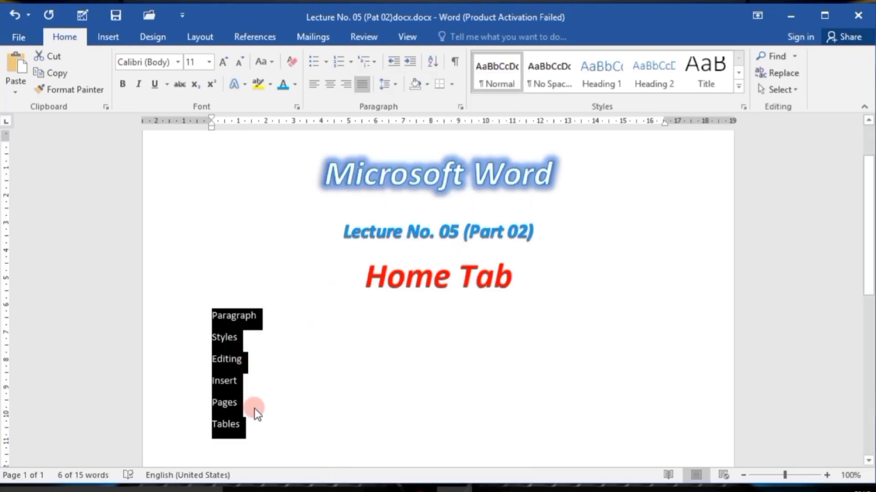
Apply the 1), a), i) multilevel list to the six lines and replace their text with the single item "MS Word 2016".
left_click(368, 68)
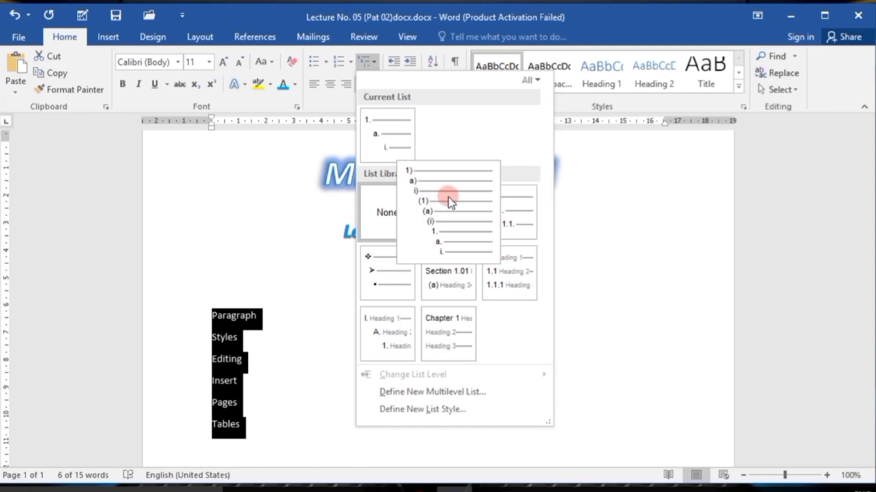
left_click(445, 217)
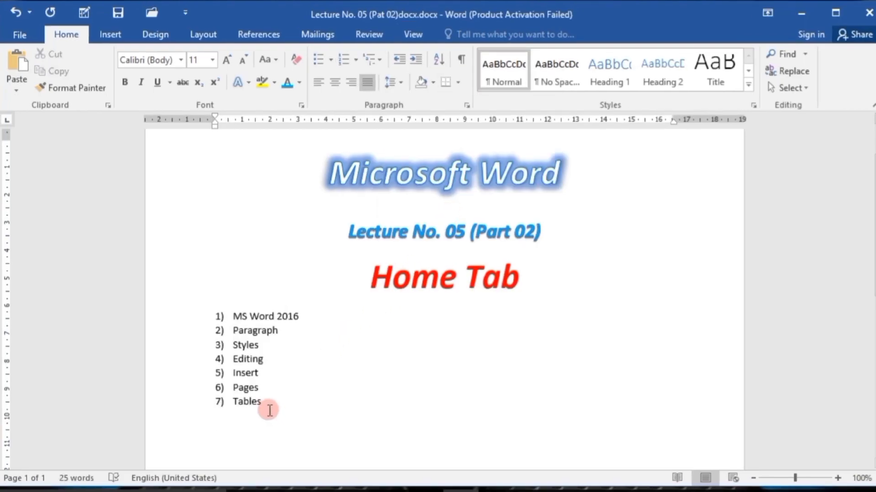
left_click_drag(270, 410, 221, 349)
key("BackSpace")
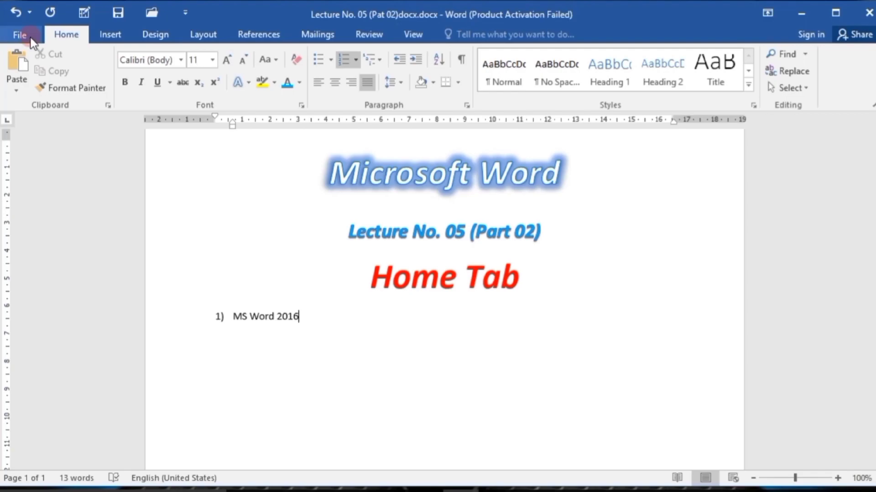
Add the second-level items "File Button" and "Home Tab" under MS Word 2016 in the multilevel list.
key("Return")
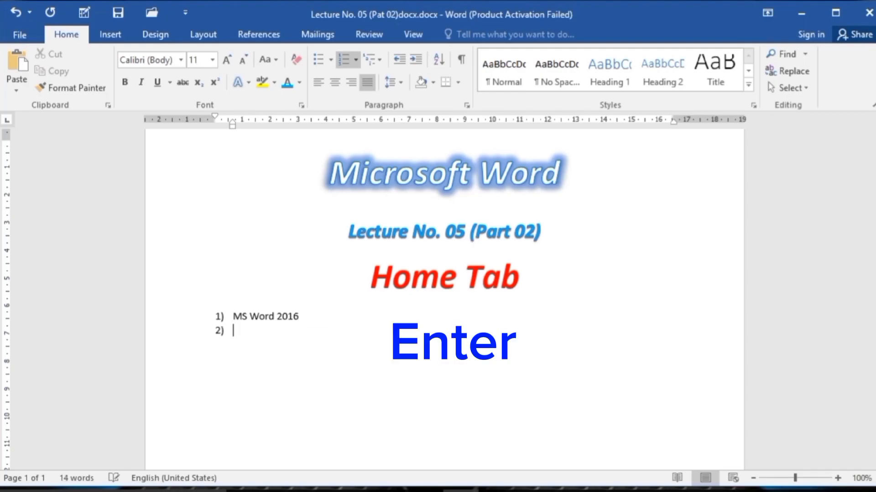
key("Tab")
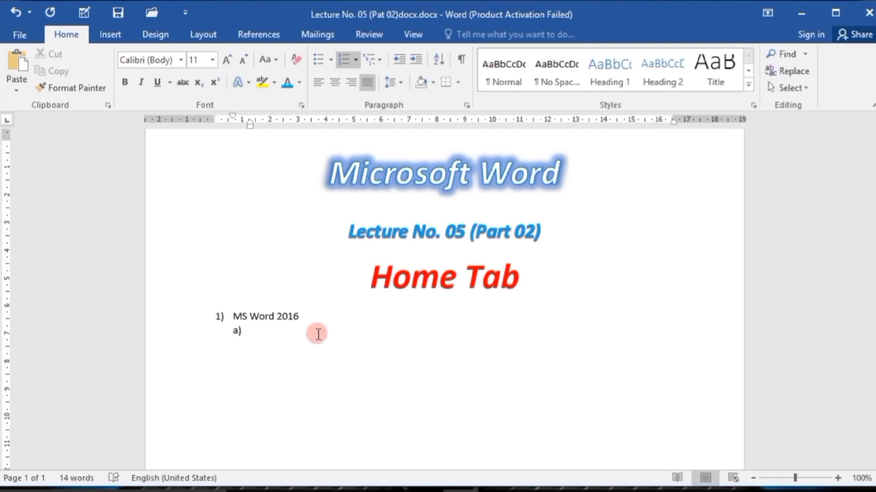
type("File Button")
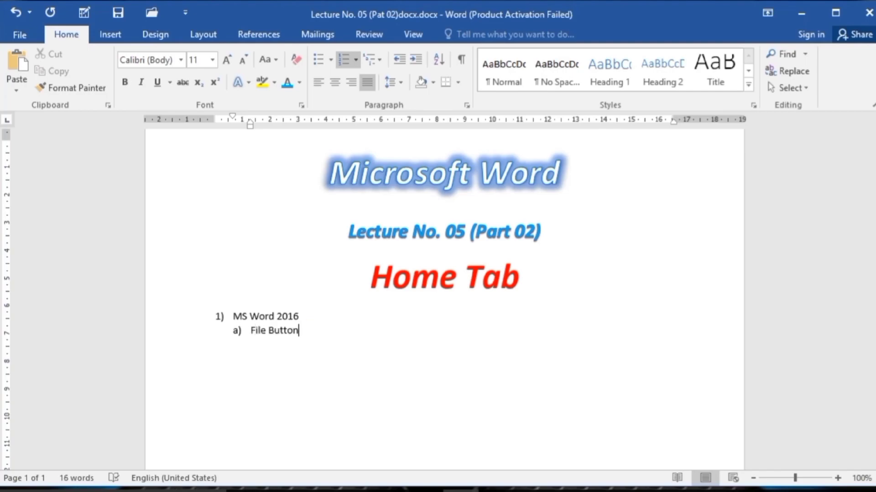
key("Return")
type("Home Tab")
key("Return")
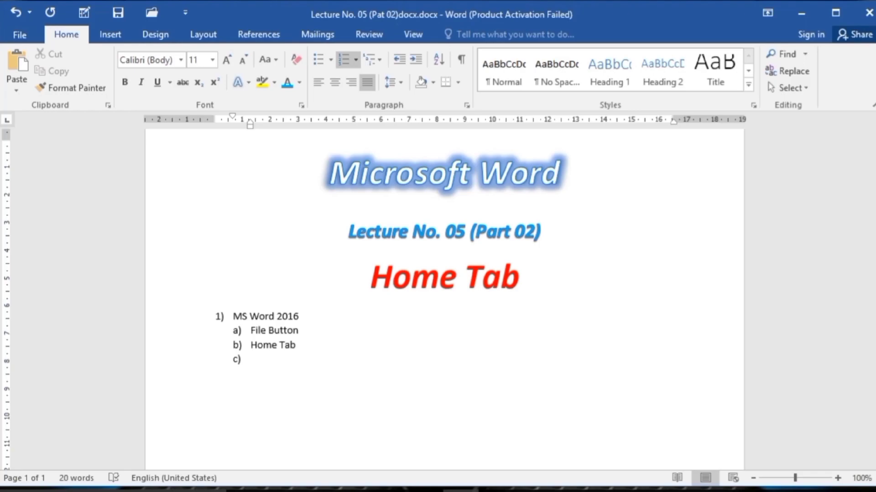
Add the third-level items "Cut", "Copy" and "Paste" under Home Tab.
key("Tab")
type("Cut")
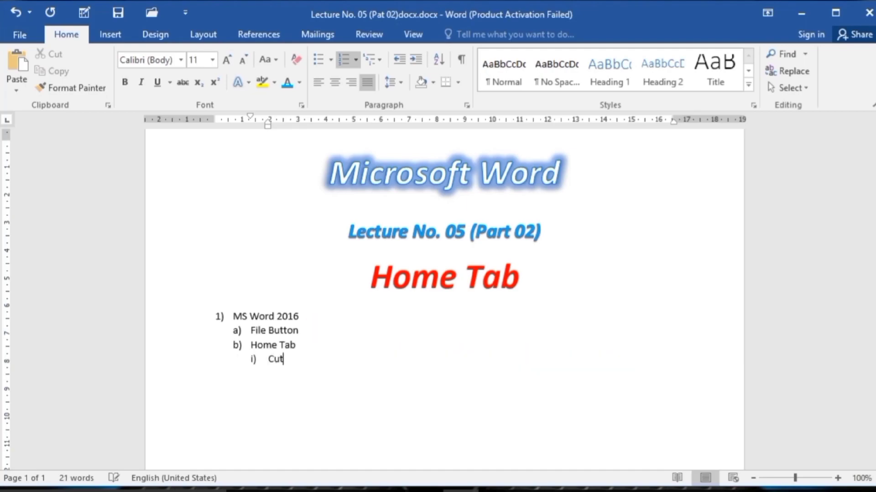
key("Return")
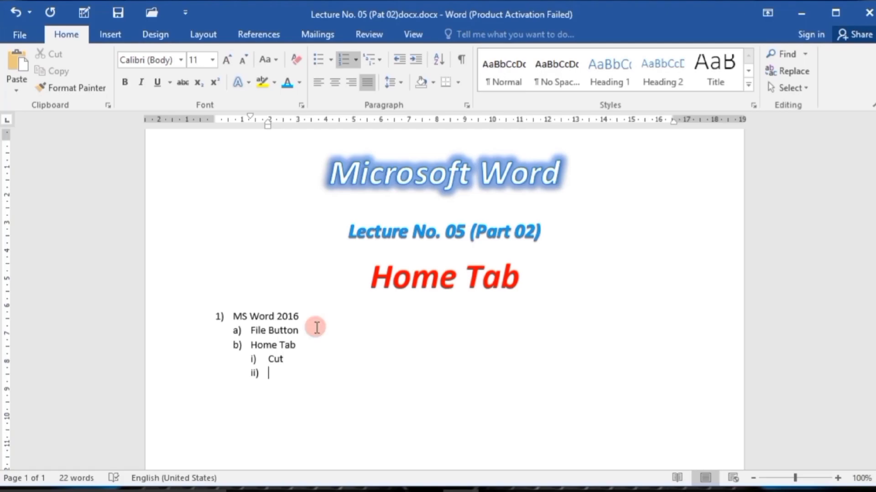
type("Copy")
key("Return")
type("Paste")
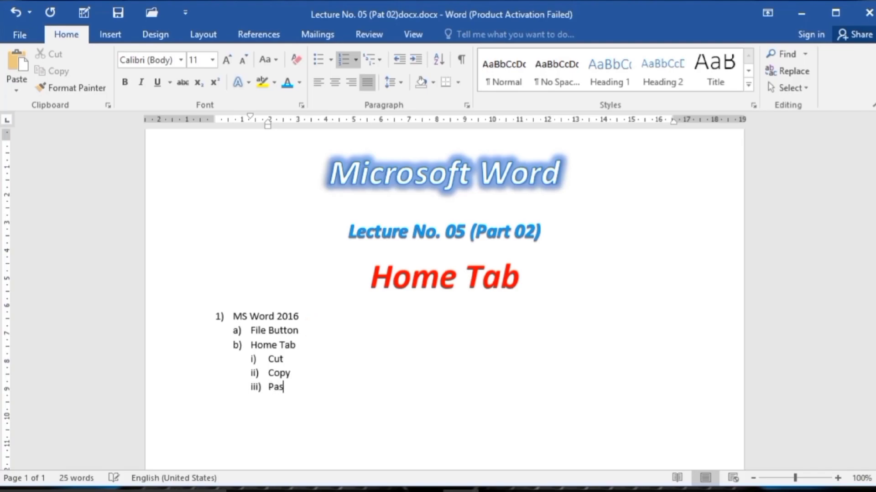
Start an empty item below Paste and promote it two levels to the top level of the list.
key("Return")
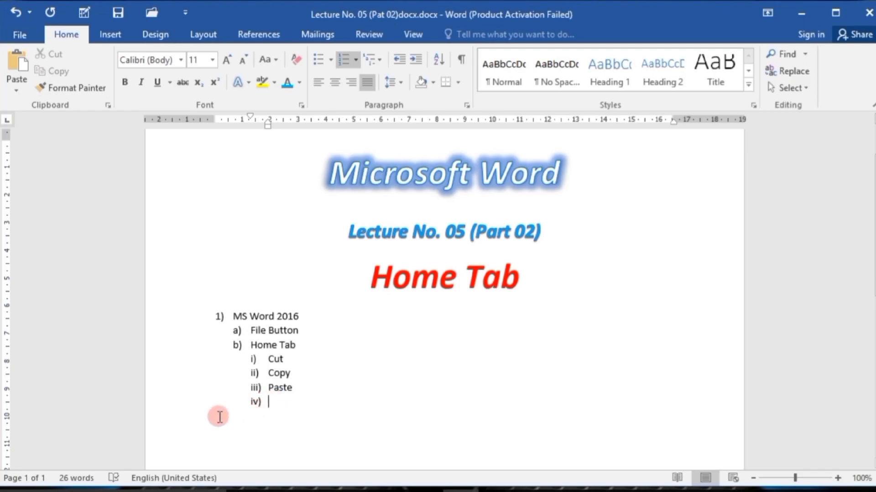
key("shift")
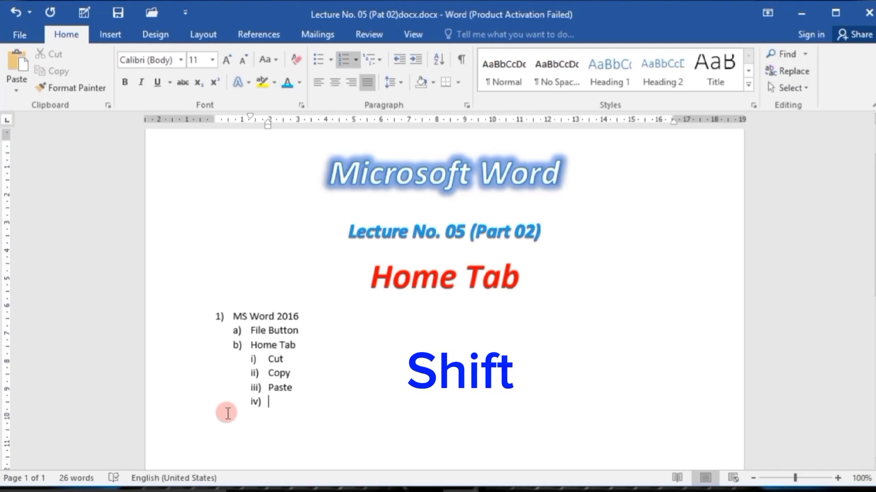
key("shift+Tab")
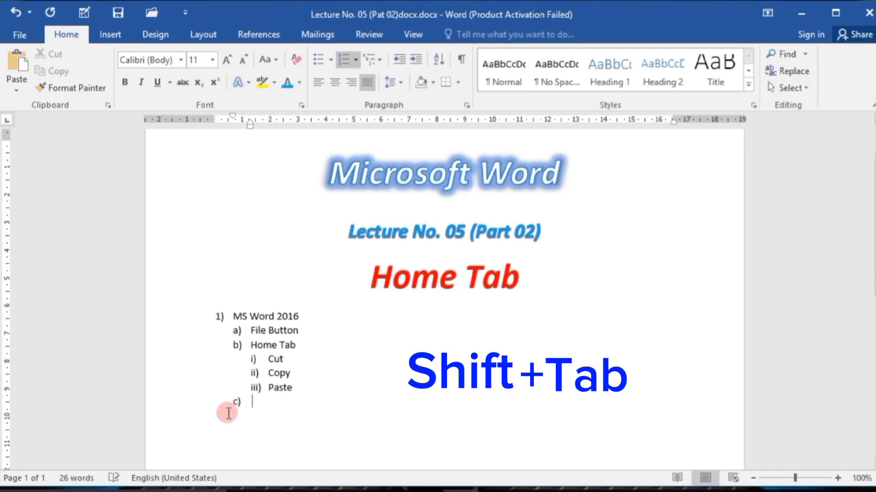
key("shift+Tab")
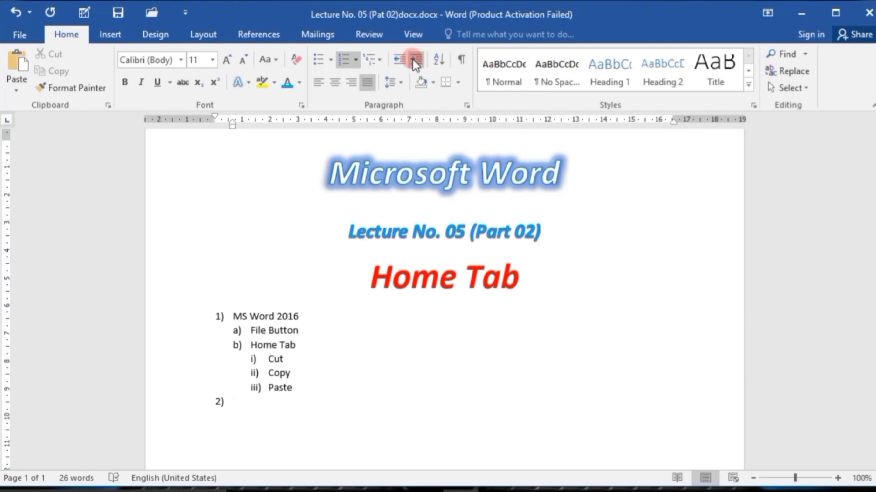
Clear all list formatting from the six items MS Word 2016 to Paste.
left_click_drag(233, 403, 207, 320)
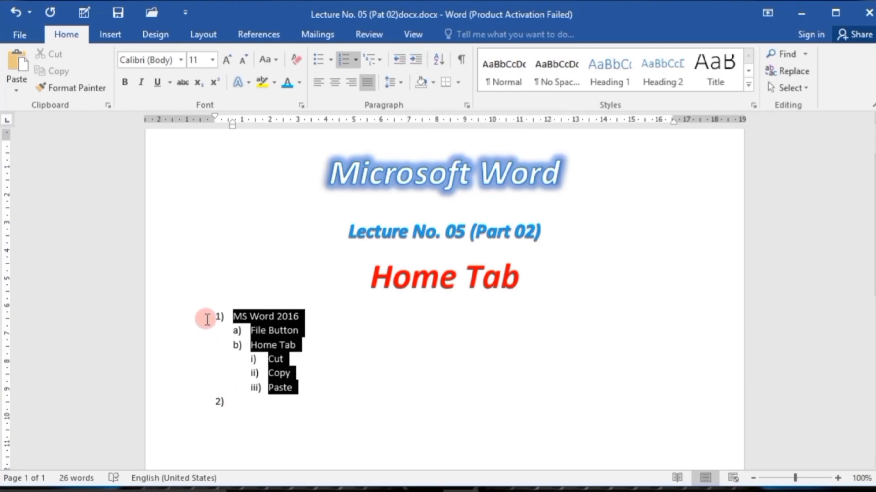
left_click(296, 59)
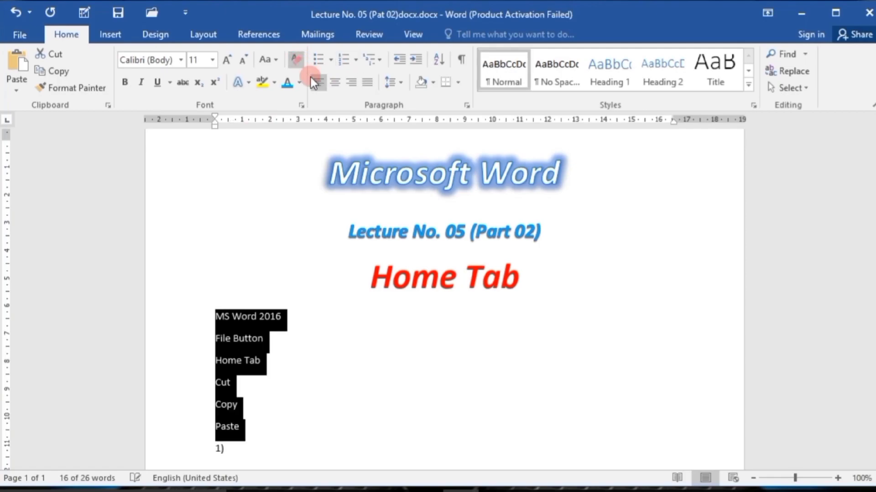
left_click(282, 420)
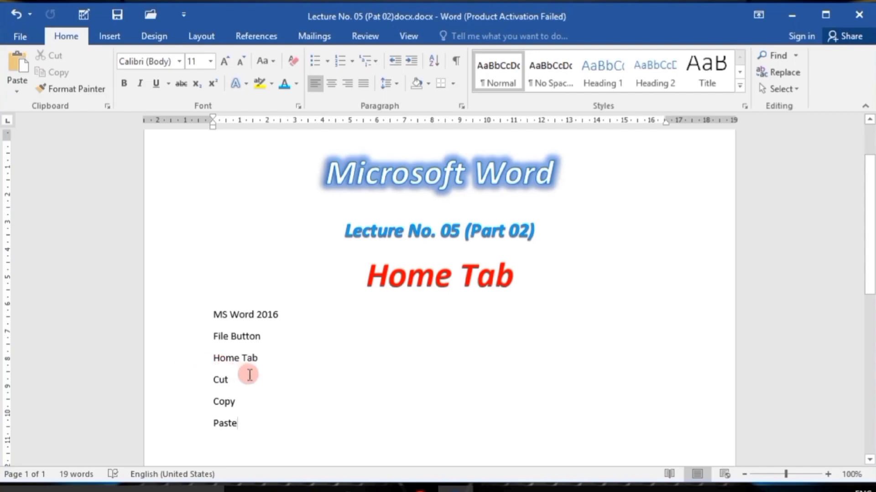
Increase the indent of the four lines from MS Word 2016 to Cut by six levels.
left_click_drag(206, 380, 204, 325)
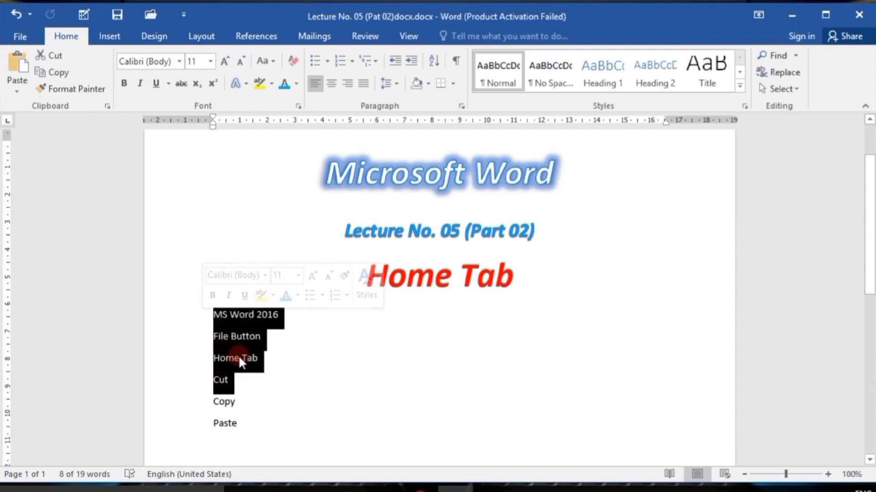
left_click(411, 59)
left_click(411, 59)
left_click(411, 60)
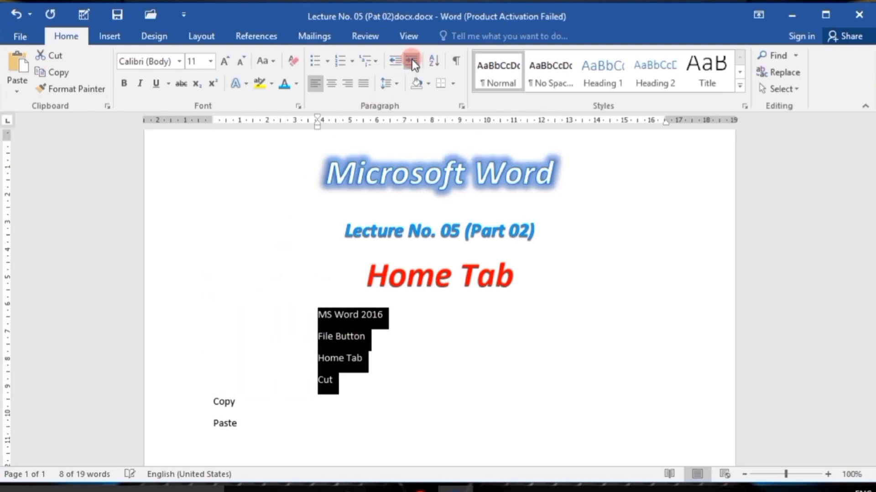
left_click(411, 61)
left_click(410, 61)
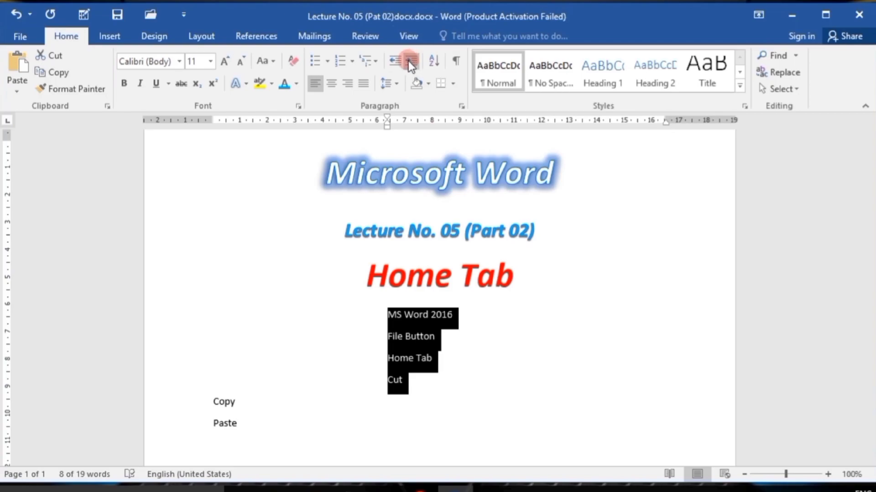
left_click(409, 62)
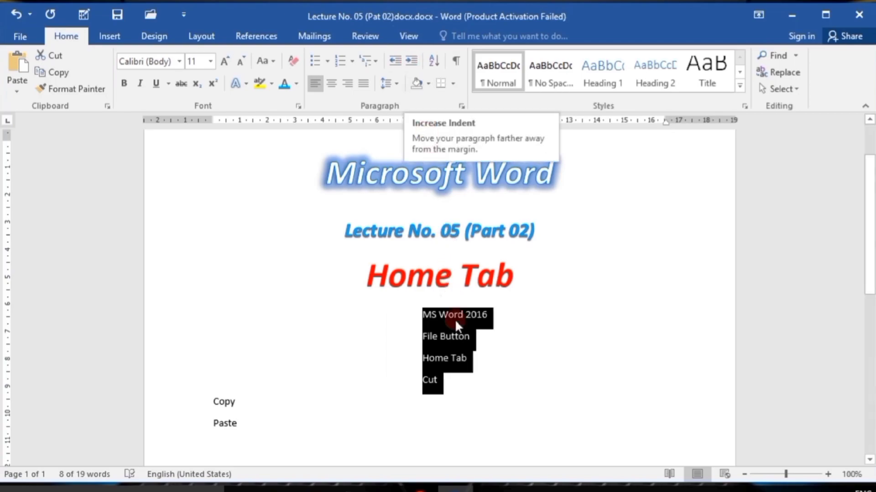
Decrease the indent of the four lines from MS Word 2016 to Cut back to the left margin.
left_click(392, 63)
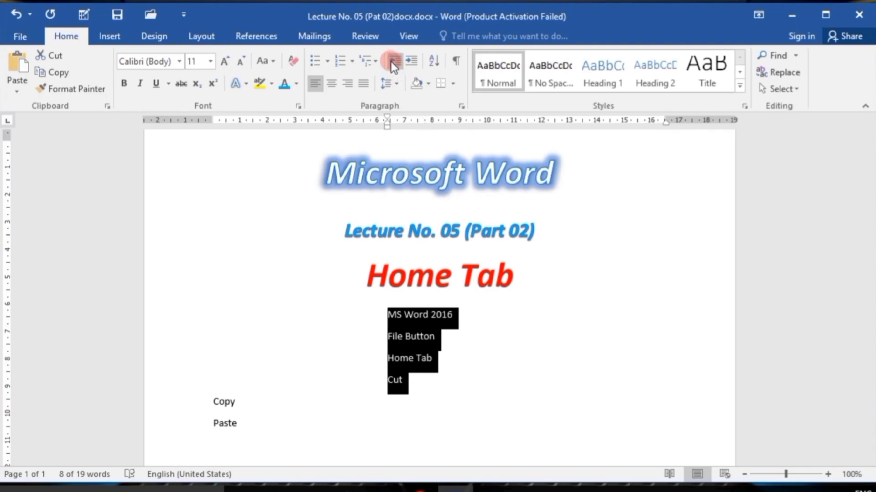
left_click(390, 62)
left_click(391, 61)
left_click(391, 62)
left_click(392, 63)
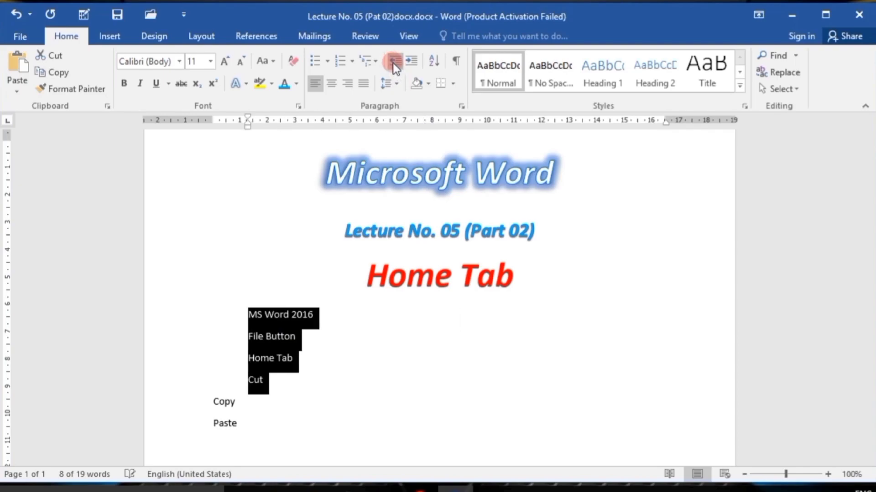
left_click(393, 63)
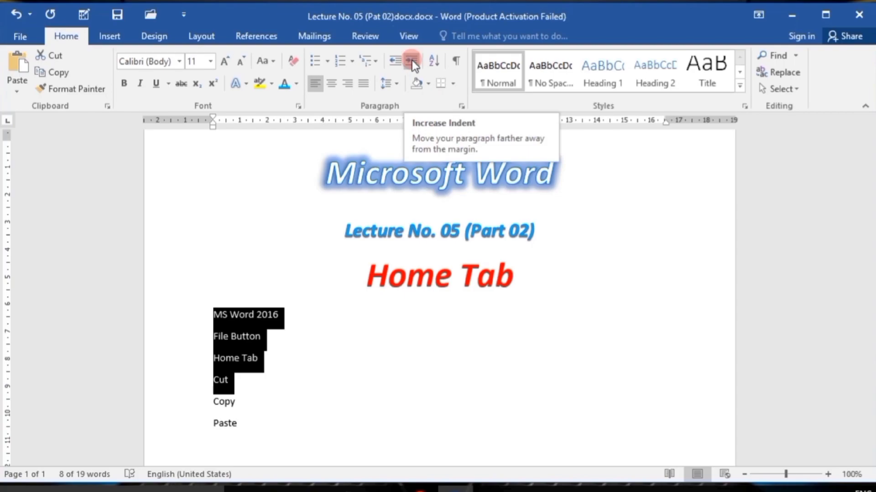
Indent the same four lines by four levels and bring them back to the left margin.
left_click(411, 61)
left_click(412, 60)
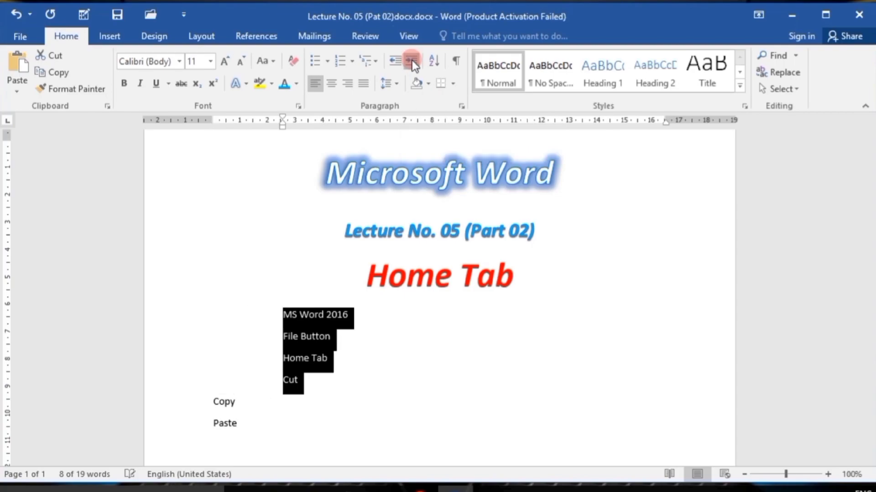
left_click(412, 60)
left_click(411, 60)
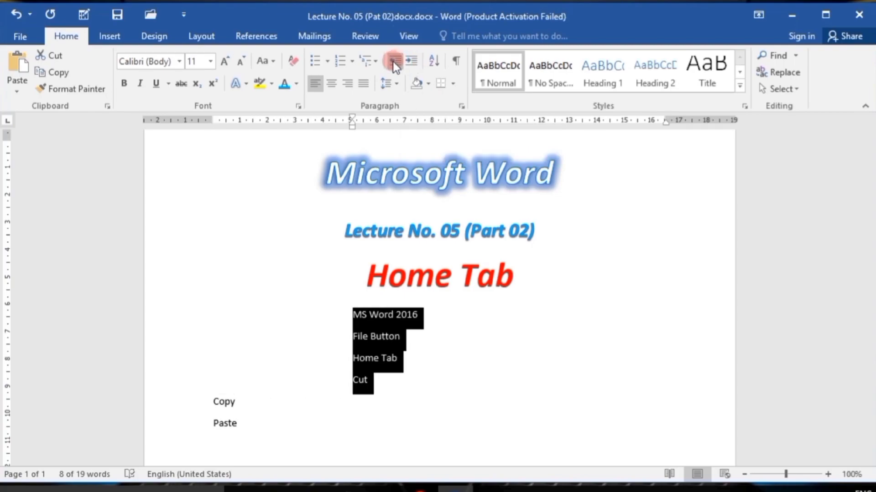
left_click(393, 62)
left_click(393, 62)
left_click(393, 61)
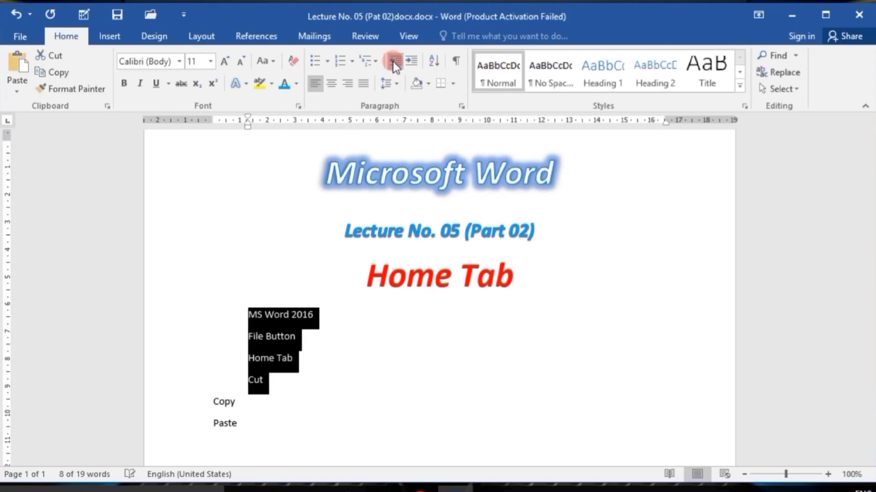
left_click(392, 62)
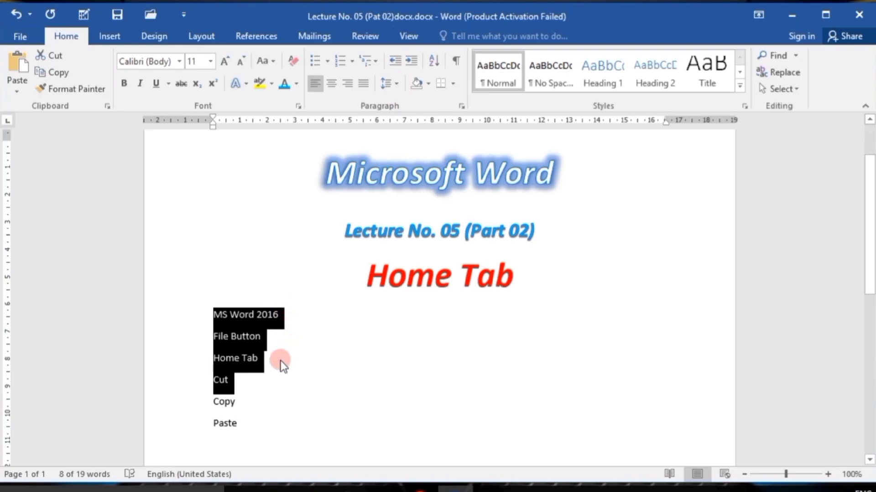
Increase the indent of the empty line below Paste repeatedly until it is close to the right margin.
left_click(313, 380)
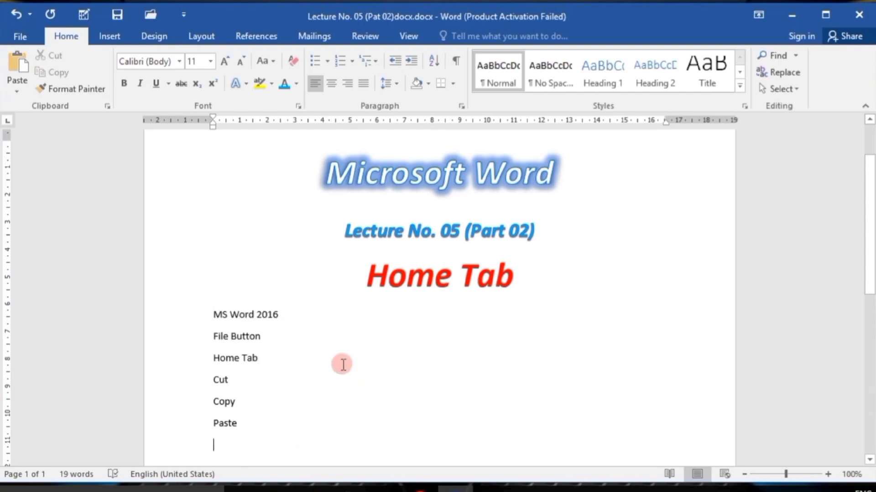
left_click(415, 62)
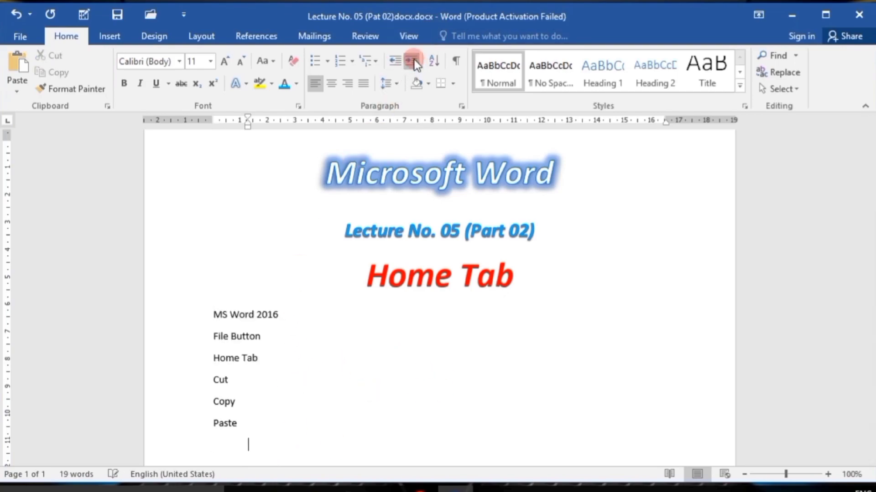
left_click(415, 61)
left_click(414, 61)
left_click(414, 60)
left_click(414, 61)
left_click(414, 60)
left_click(414, 60)
left_click(414, 60)
left_click(414, 60)
left_click(414, 60)
left_click(414, 60)
left_click(414, 60)
left_click(414, 61)
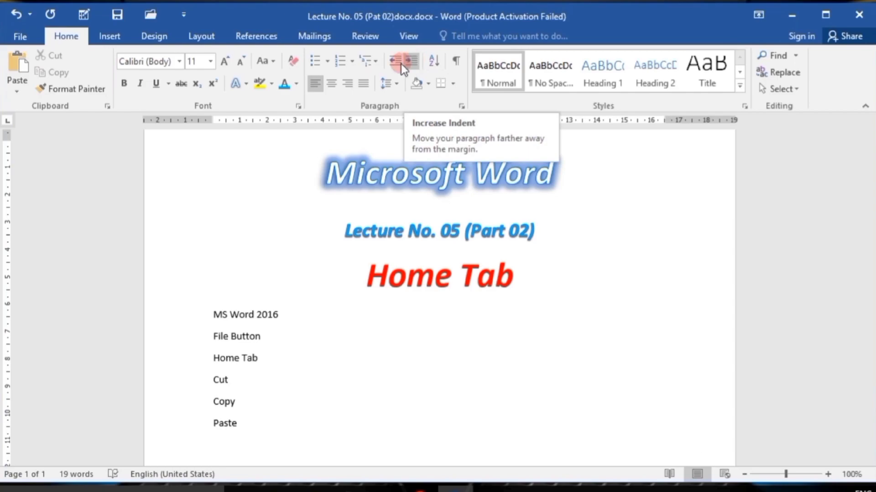
Decrease the indent of the empty line below Paste until it is back at the left margin.
left_click(392, 60)
left_click(392, 61)
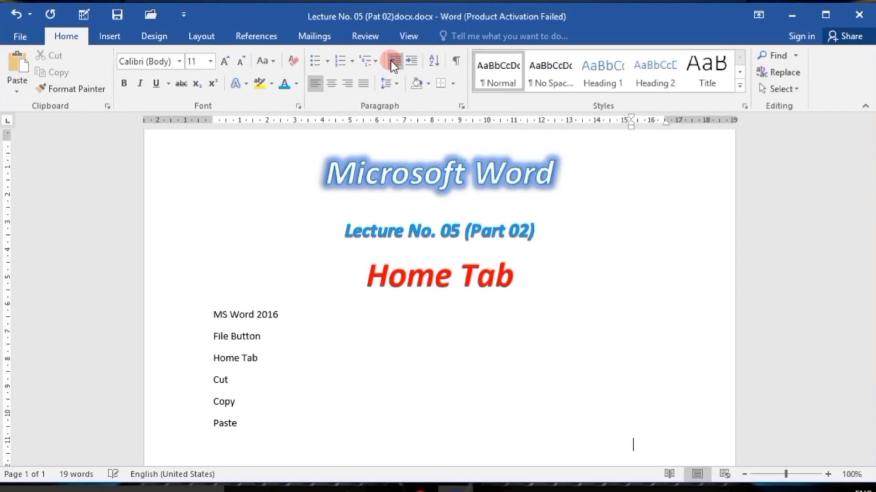
left_click(392, 60)
left_click(392, 60)
left_click(391, 59)
left_click(391, 59)
left_click(391, 58)
left_click(390, 58)
left_click(390, 57)
left_click(390, 58)
left_click(391, 58)
left_click(391, 58)
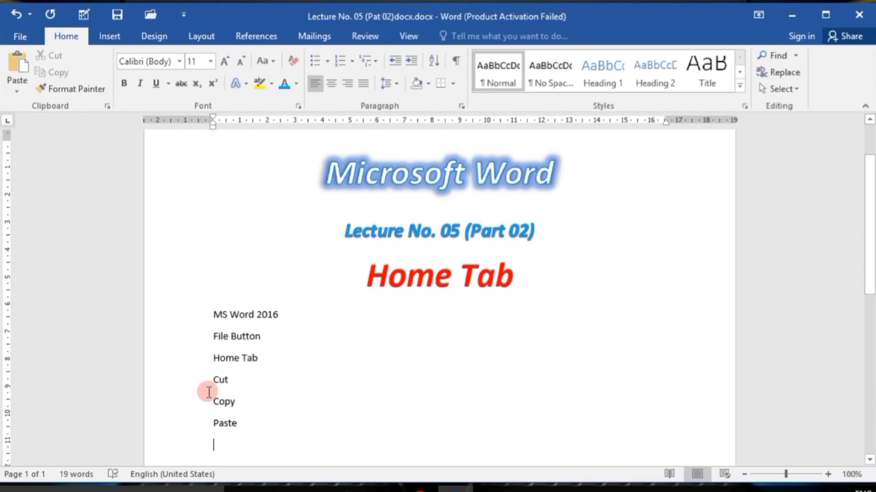
Delete all six lines from MS Word 2016 to Paste.
left_click_drag(204, 389, 197, 329)
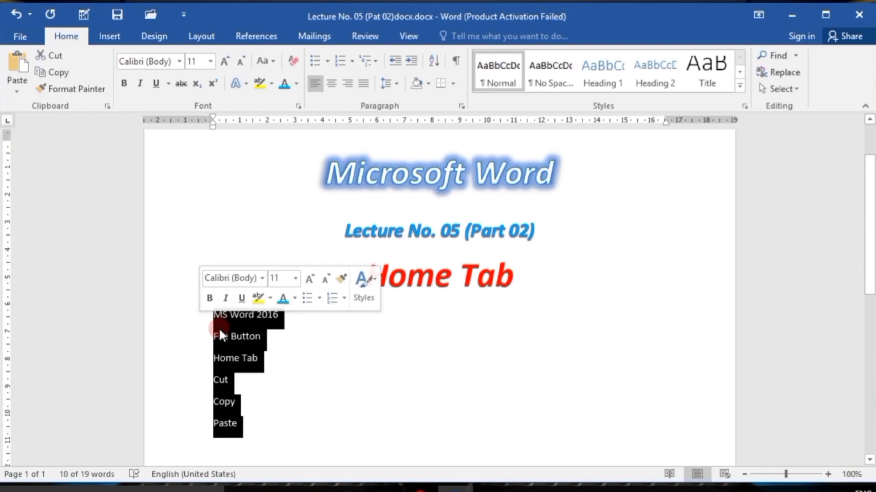
key("Delete")
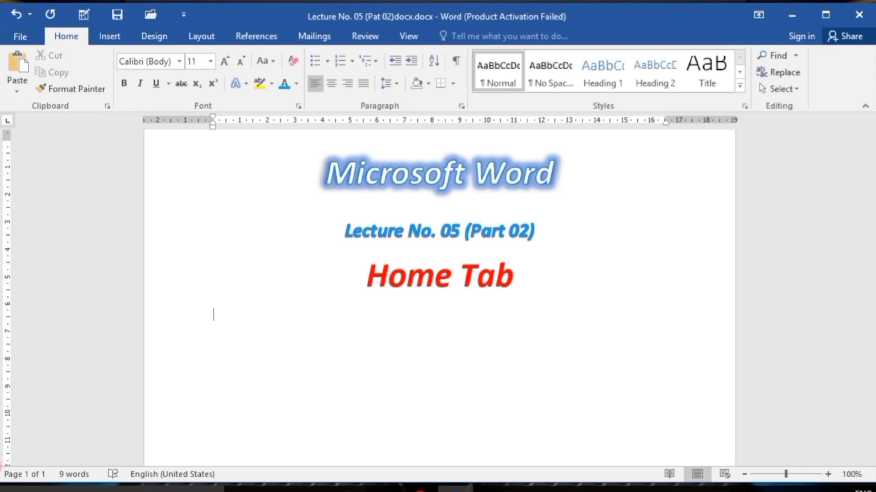
Enter a list of six people's first names below the Home Tab heading, one per line.
type("Sajjad")
key("Return")
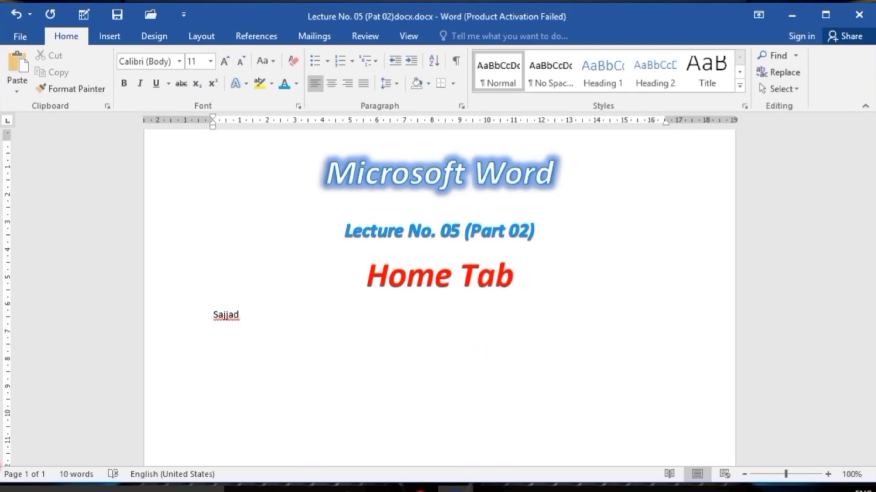
type("Ejaz")
key("Return")
type("Fiaz")
key("Return")
type("Riaz")
key("Return")
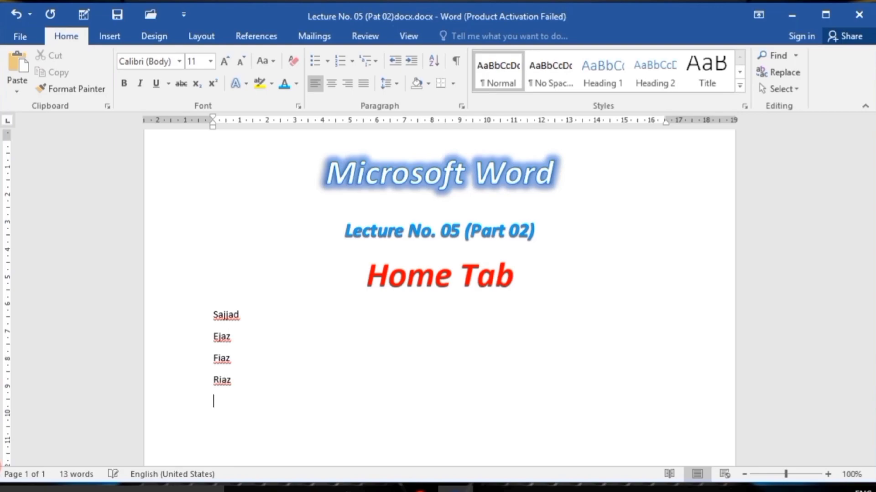
type("Ahmad")
key("Return")
type("Sarmad")
key("Return")
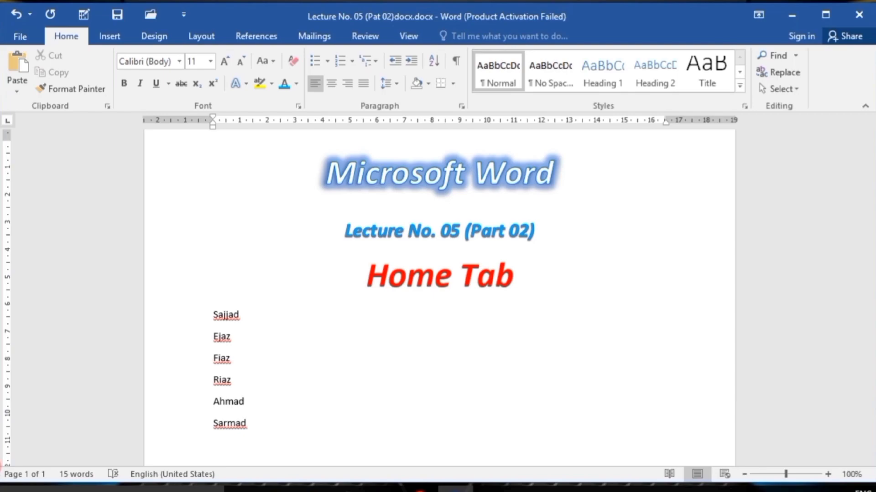
Add six more people's first names to the end of the list, one per line.
type("Javeed")
key("Return")
type("F")
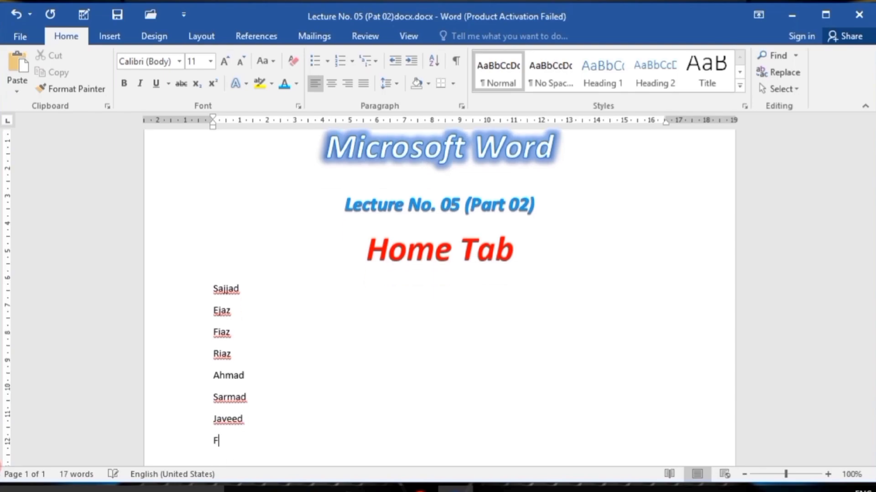
type("izan")
key("Return")
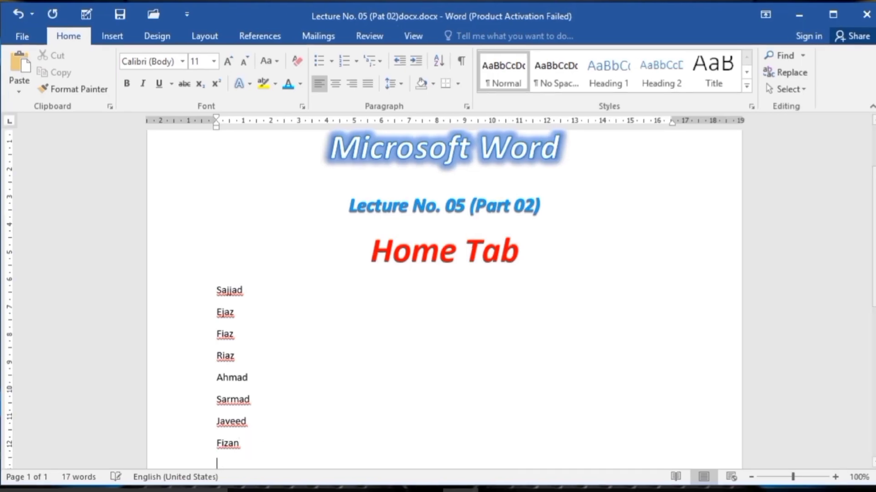
type("Zahid")
key("Return")
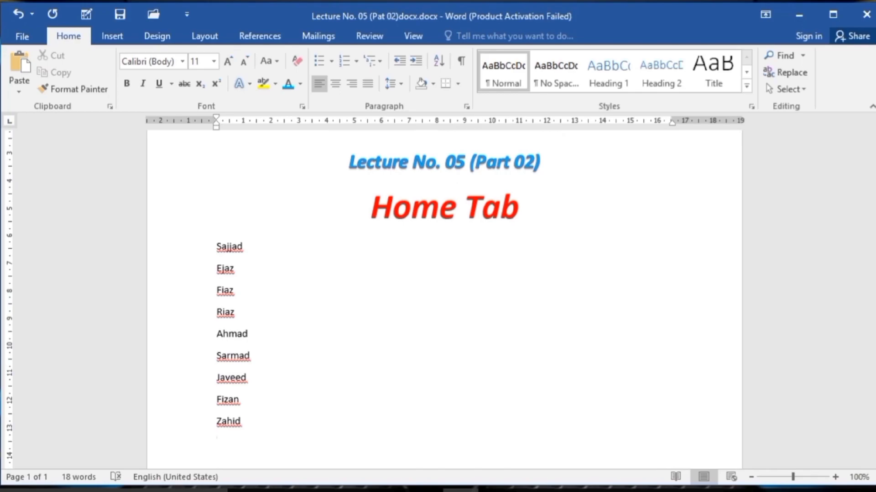
type("Abdullah ")
type("Ali ")
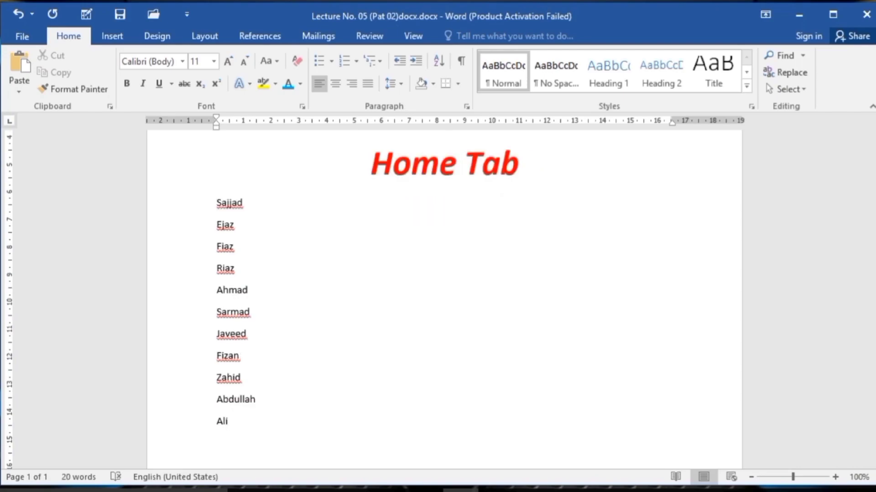
type("Saif")
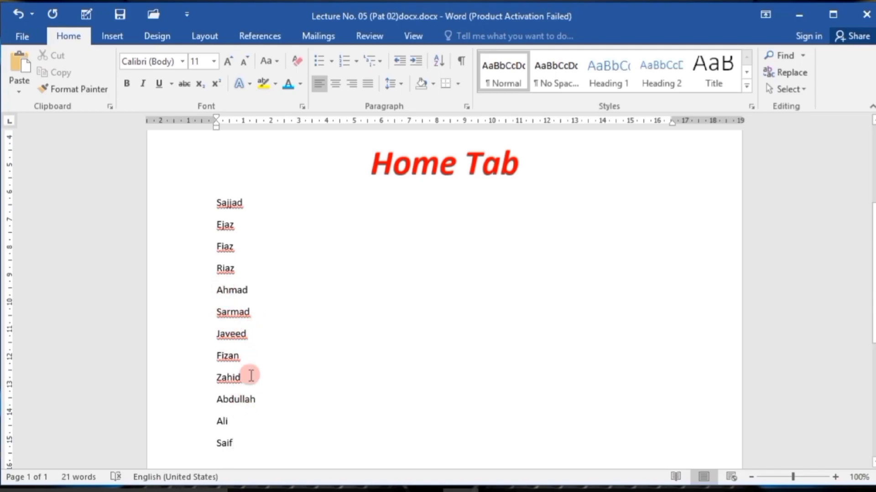
Sort all twelve names by paragraphs as text in ascending order.
left_click_drag(234, 445, 221, 212)
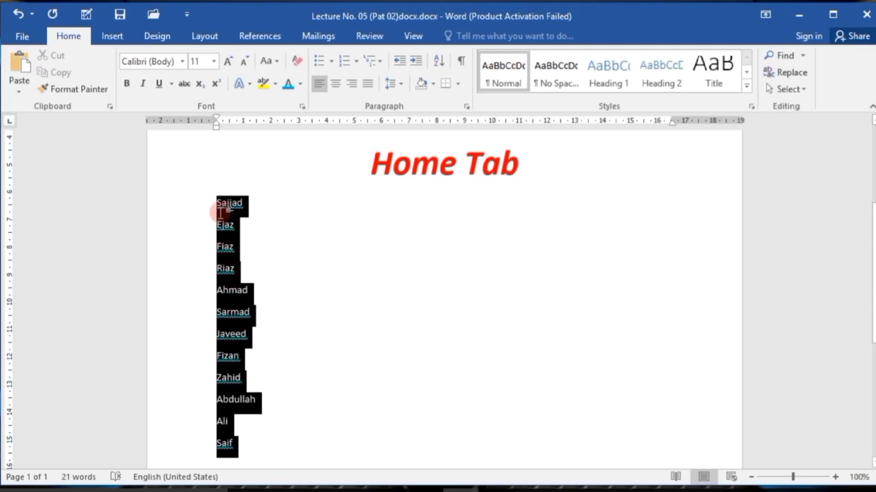
left_click(440, 63)
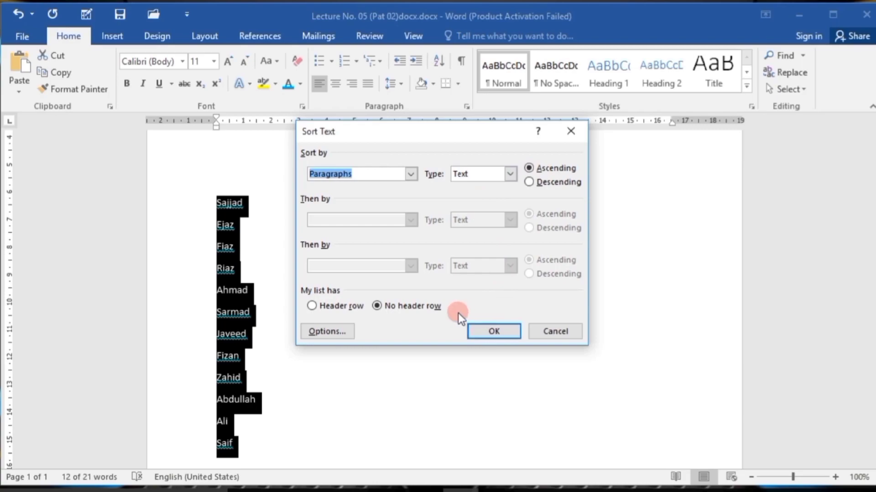
left_click(510, 176)
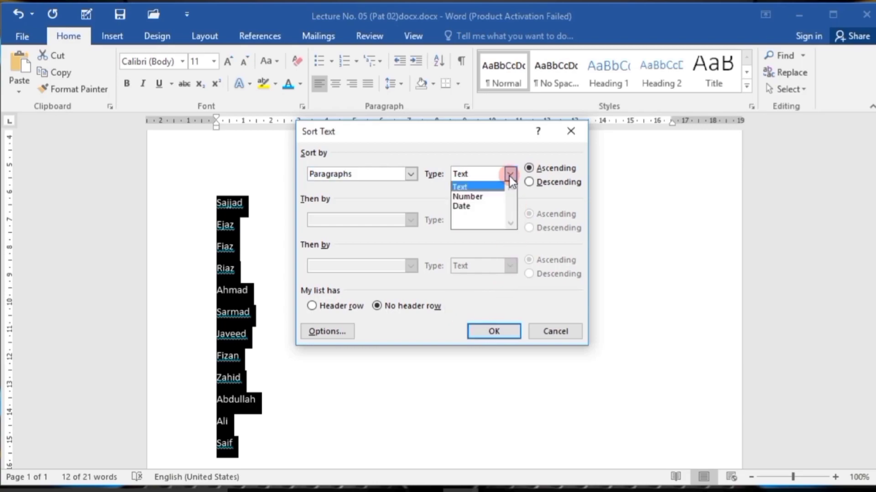
left_click(510, 175)
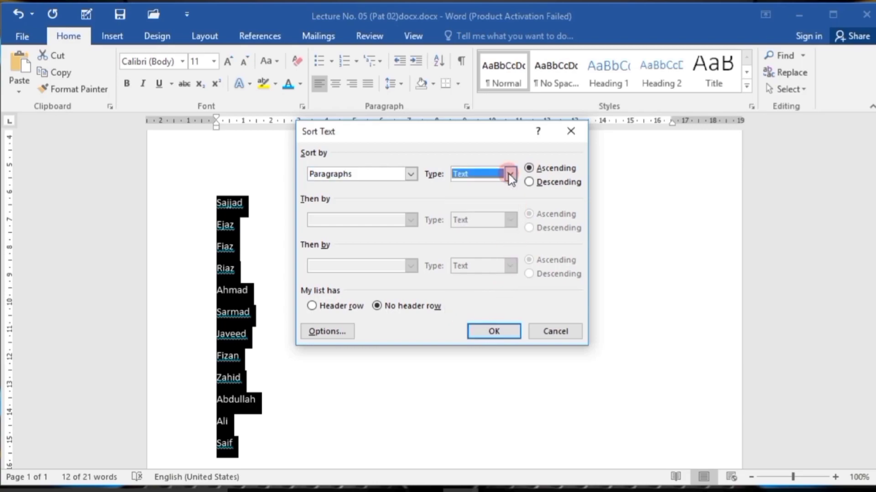
left_click(527, 180)
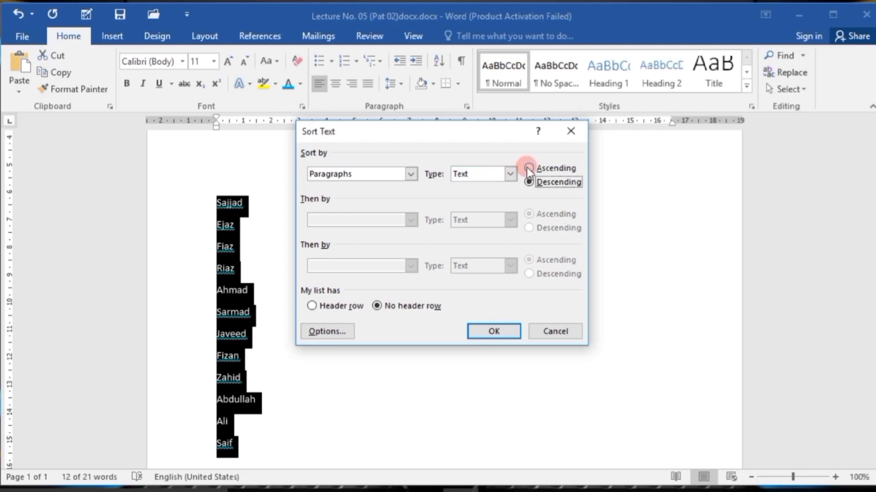
left_click(527, 169)
left_click(495, 331)
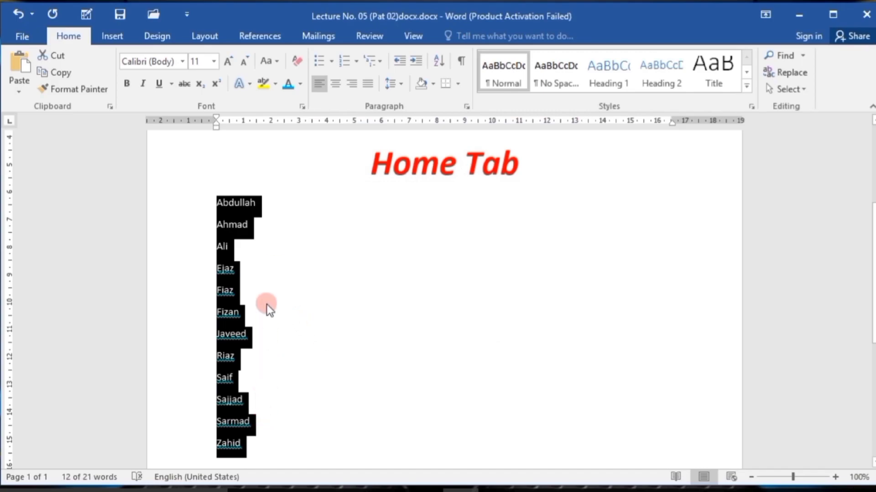
left_click(263, 353)
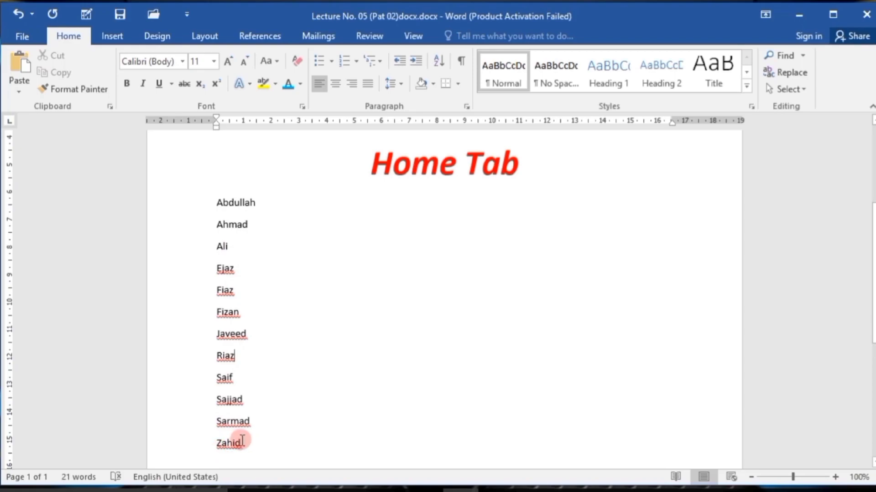
Sort the twelve names by paragraphs as text in descending order.
left_click_drag(241, 443, 220, 210)
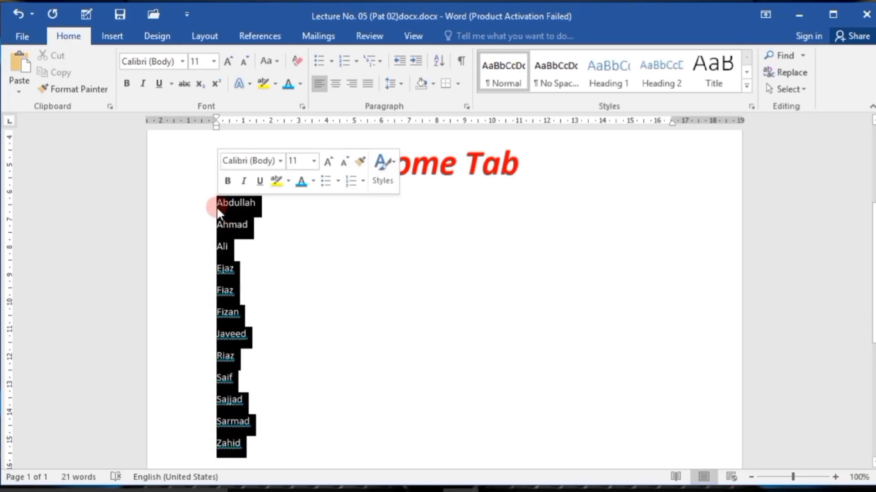
left_click(440, 62)
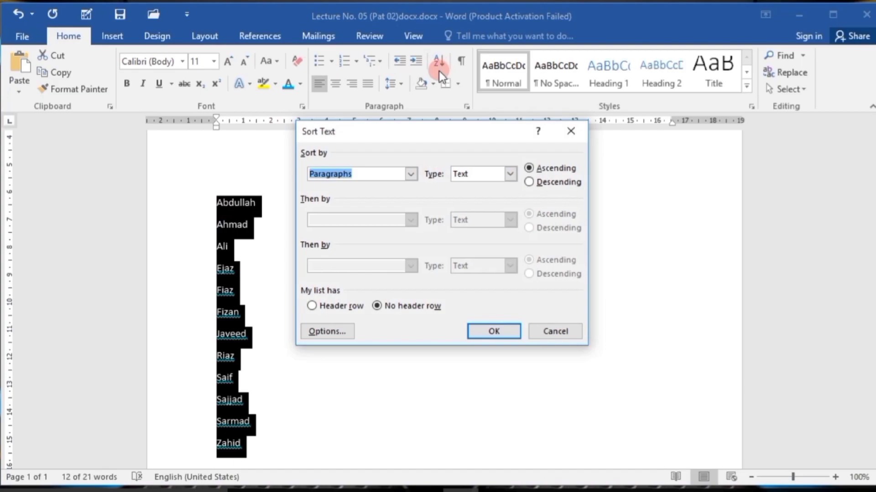
left_click(529, 182)
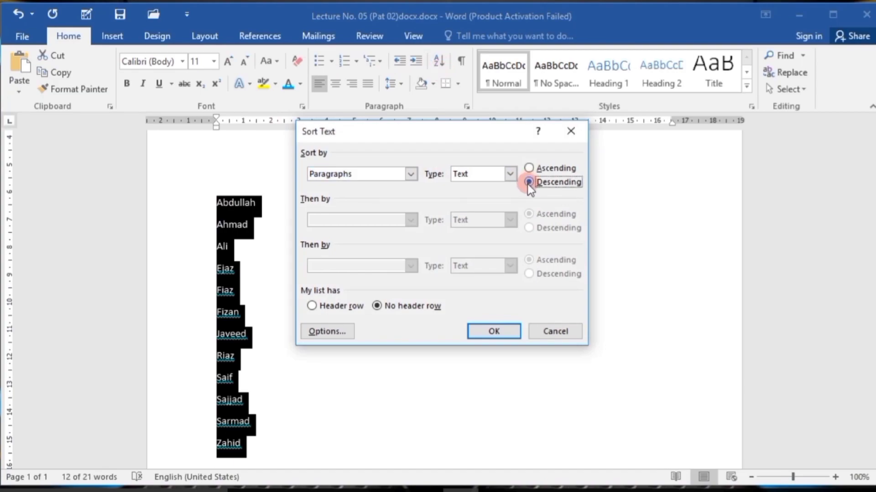
left_click(492, 331)
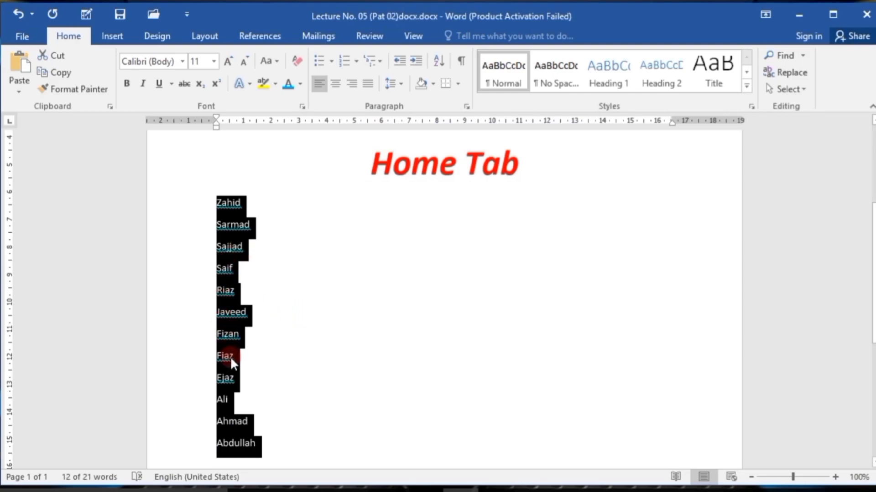
left_click(248, 335)
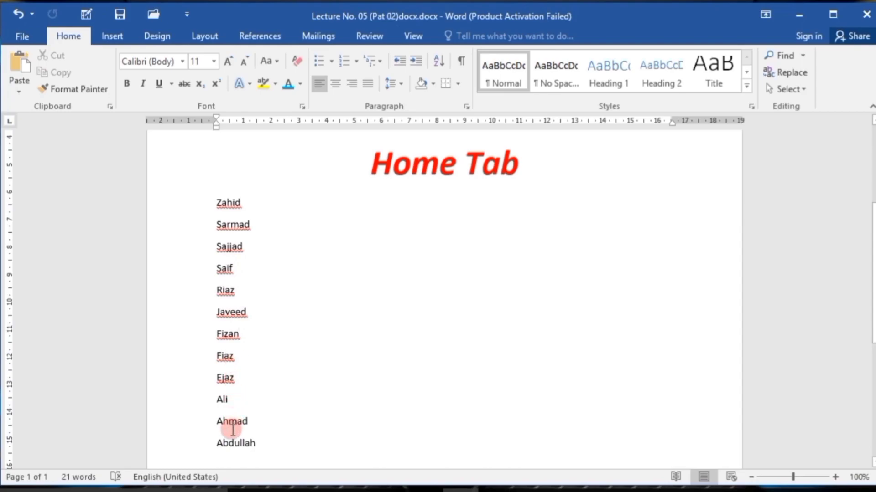
Run Sort again on the list without selecting it first, by paragraphs as text in descending order.
left_click(438, 61)
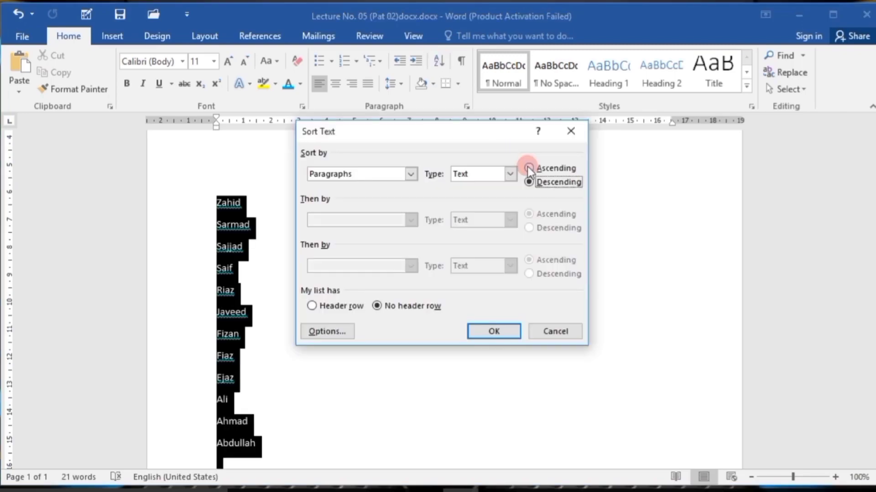
left_click(528, 169)
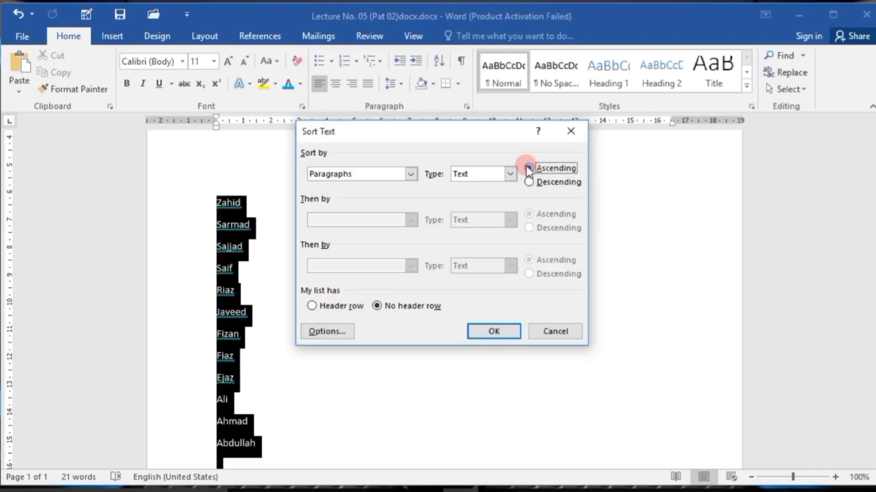
left_click(529, 183)
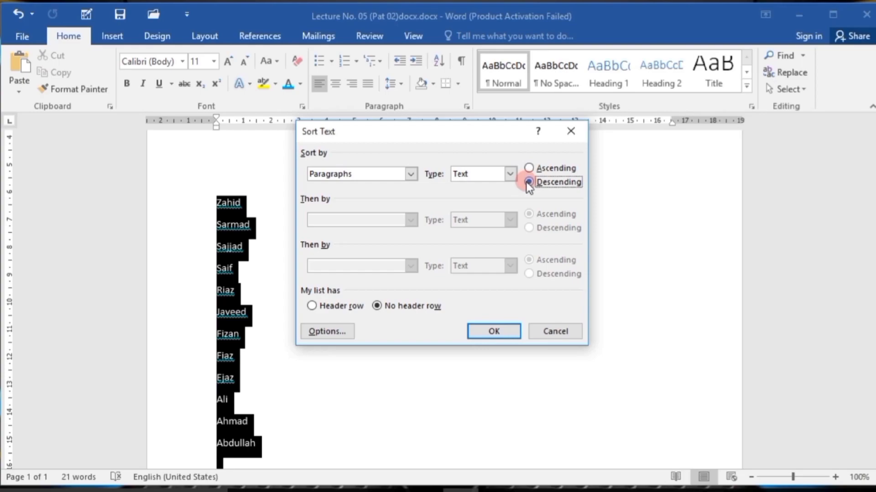
left_click(494, 333)
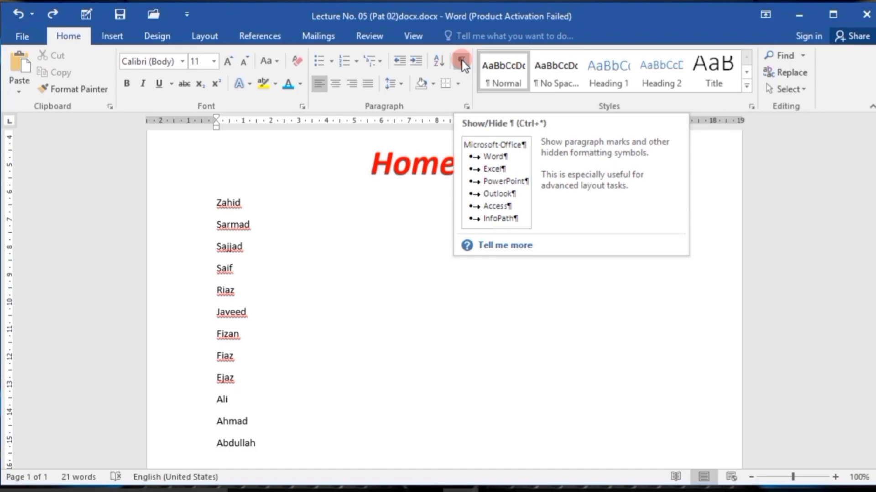
Add two empty lines below the last name and insert tabs until the cursor is past the middle of the second one.
key("Return")
key("Return")
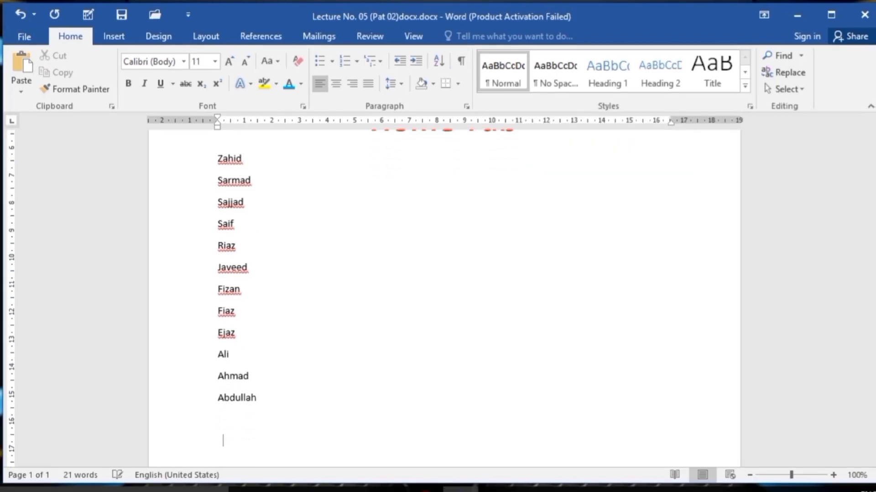
key("Tab")
key("Tab")
key("Tab")
key("Tab")
key("Tab")
key("Tab")
key("Tab")
key("Tab")
key("Tab")
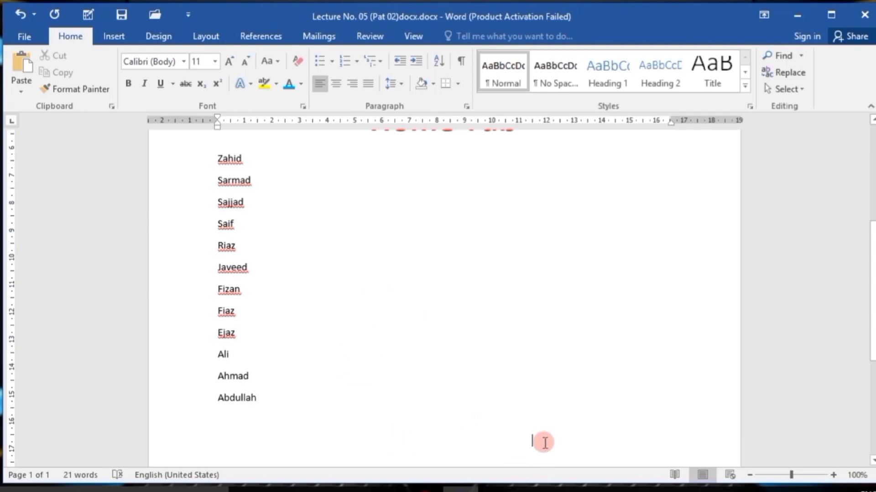
Delete the whole list of names below the Home Tab heading.
scroll(502, 274, "up", 1)
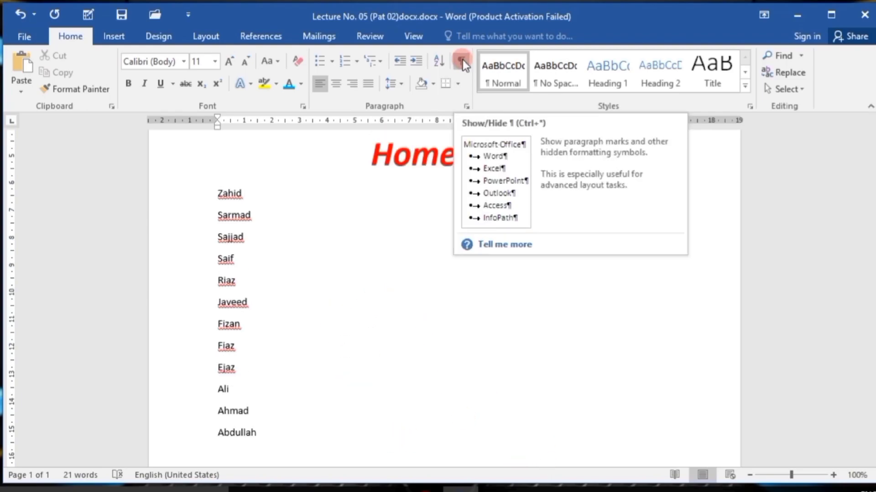
left_click_drag(271, 439, 221, 198)
key("Delete")
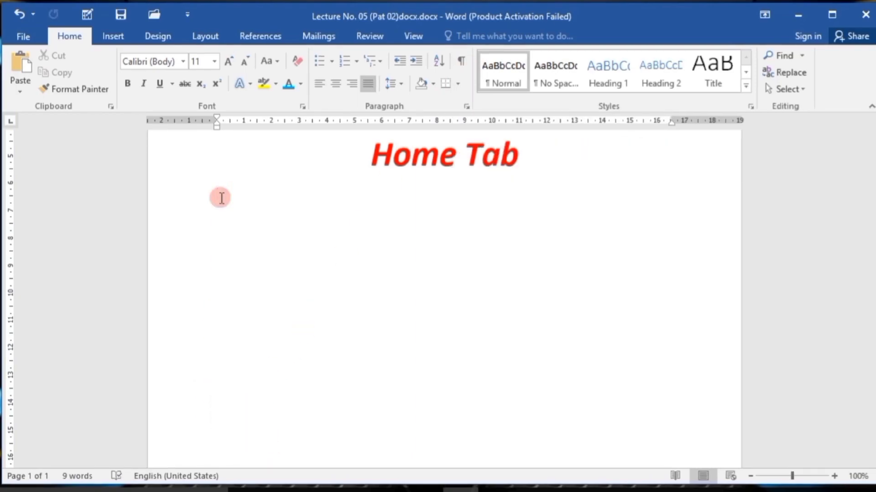
Start a tab-separated heading line below Home Tab with Name, Class and Roll No, two tab stops apart.
type("Name")
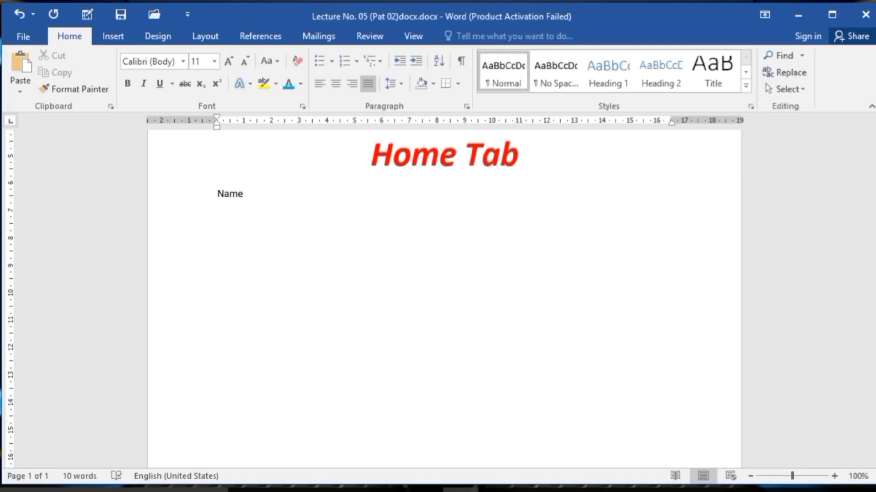
key("Tab")
key("Tab")
left_click(221, 197)
type("Class")
key("Tab")
key("Tab")
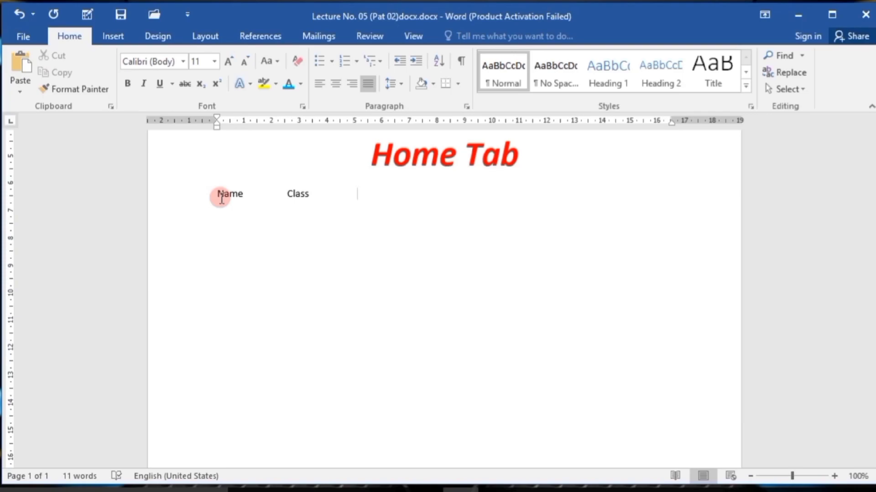
type("Roll No")
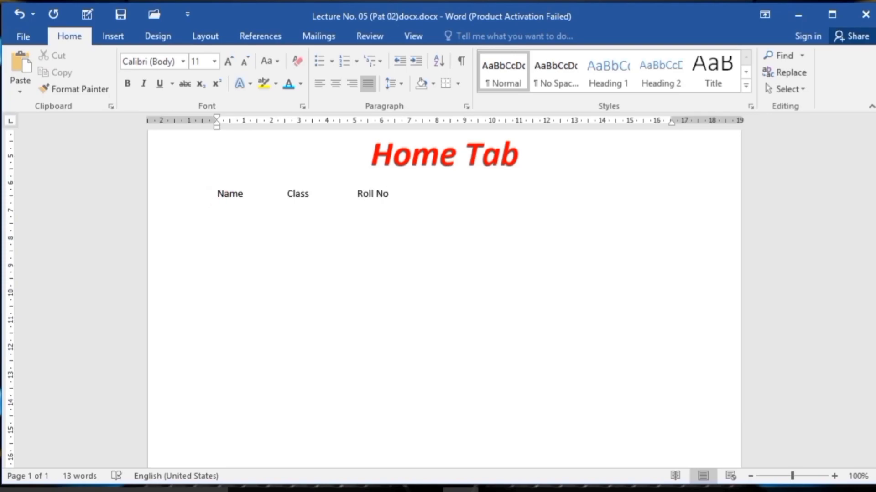
Extend the heading line with the tab-separated entries Subject, Marks, Total and Obtain.
key("Tab")
type("Subject")
key("Tab")
type("M")
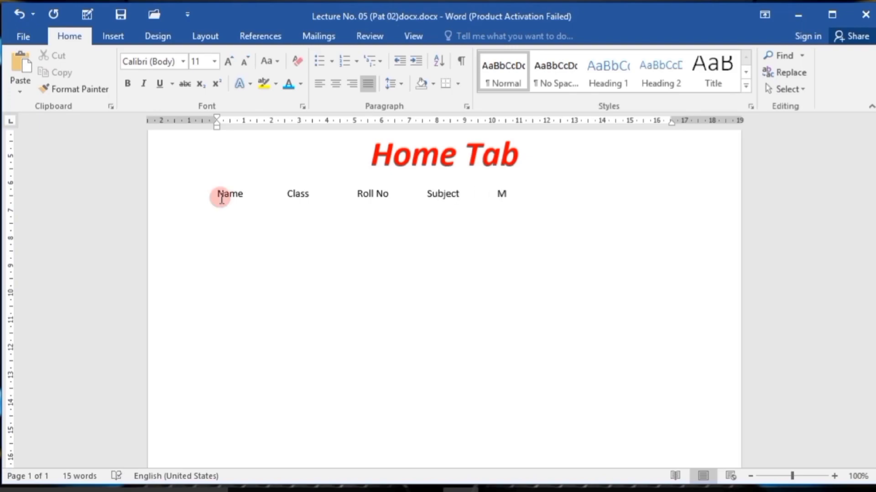
type("arks")
key("Tab")
key("Tab")
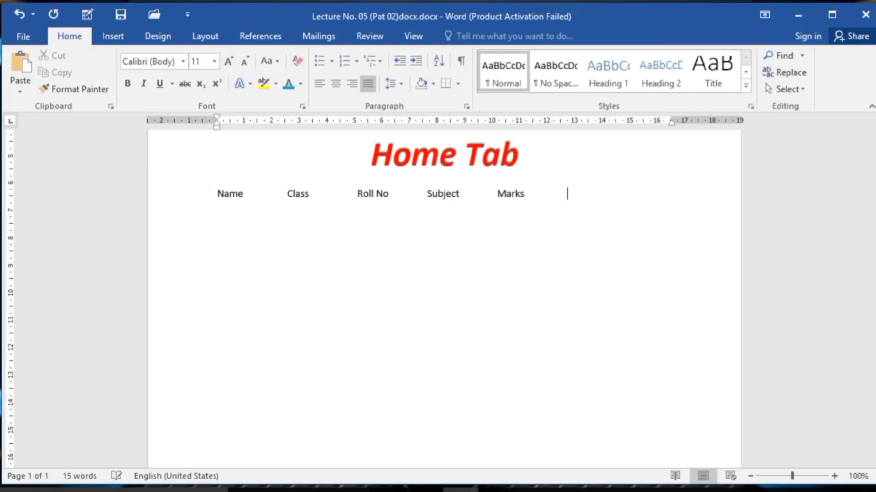
type("Total")
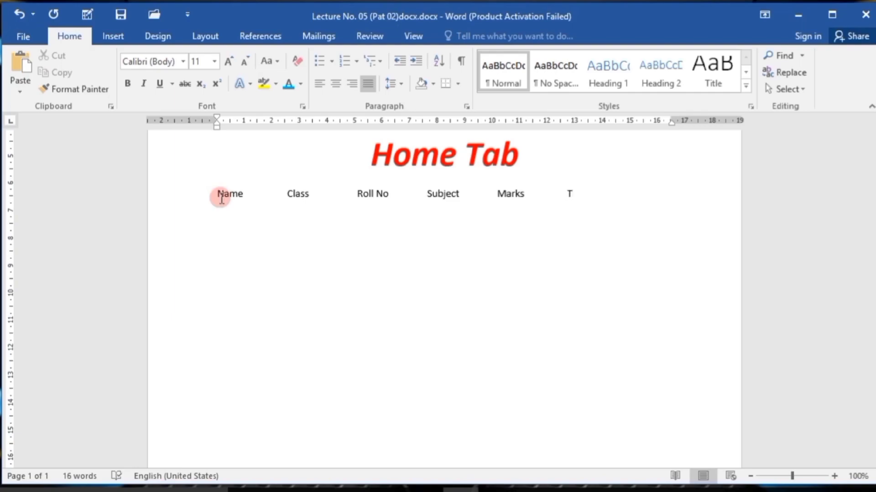
key("Tab")
key("Tab")
type("Obtain")
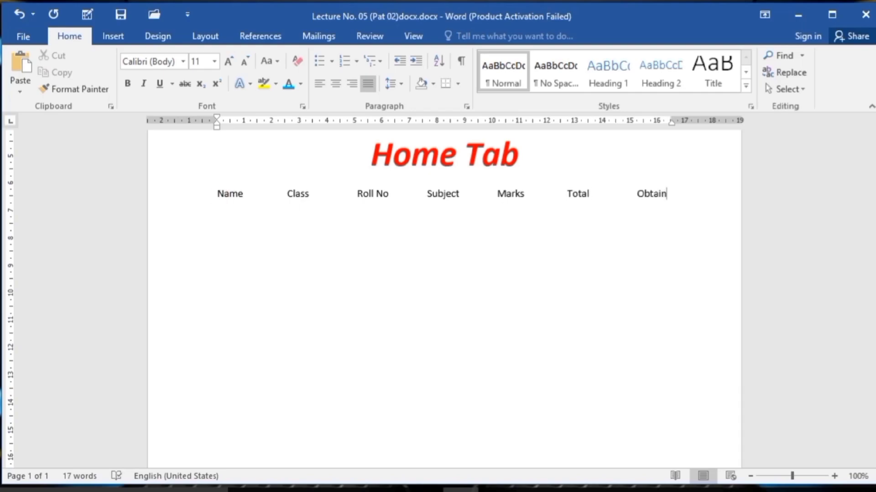
Leave an empty line below the heading line, enter a person's first name under Name and start a new line.
key("Return")
key("Return")
type("Riaz")
key("Return")
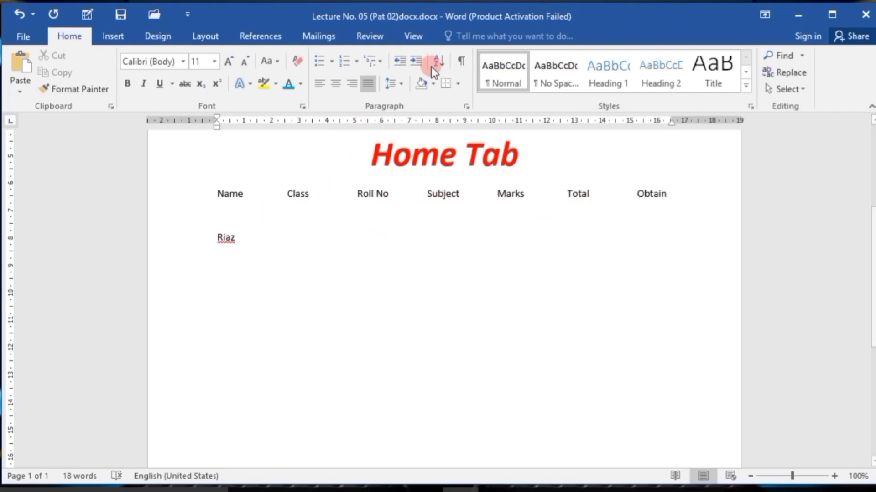
Show the paragraph marks and hidden formatting symbols in the document, and hide them again.
left_click(458, 62)
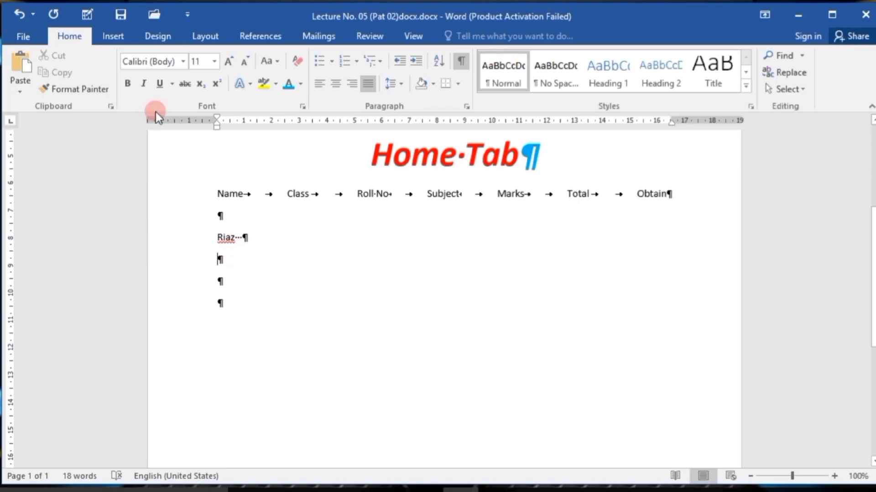
left_click(462, 63)
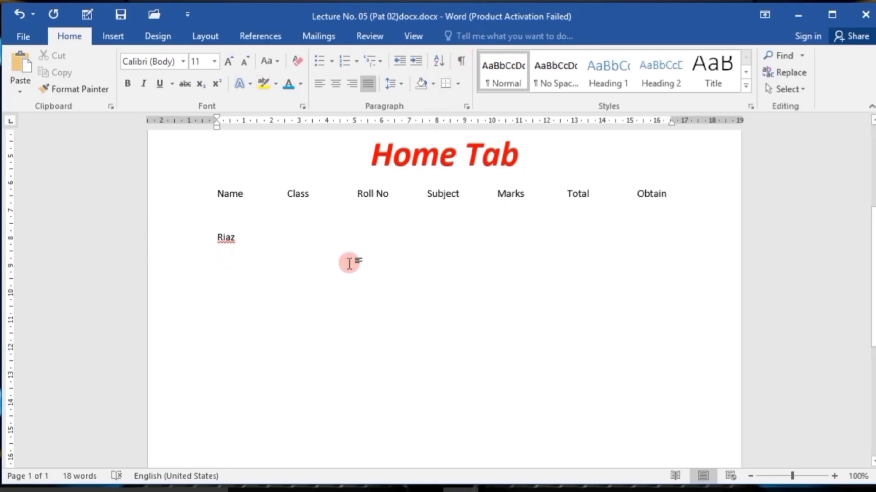
Show the hidden formatting marks, and delete the heading line, name entry and empty lines below Home Tab.
left_click(459, 60)
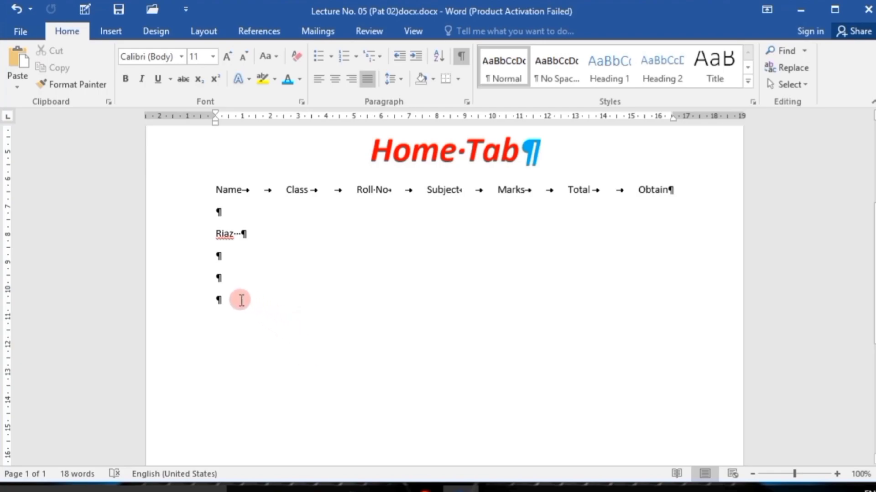
left_click_drag(237, 300, 238, 196)
key("Delete")
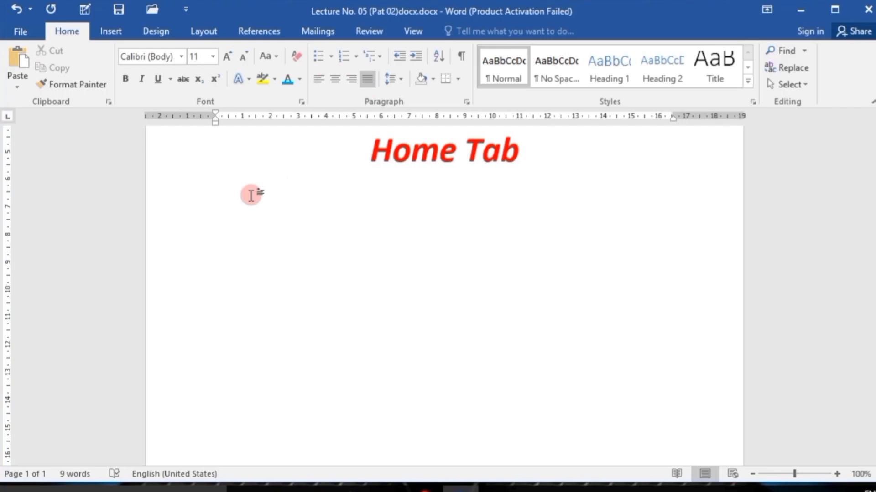
Generate default sample paragraphs below Home Tab with =rand().
type("=")
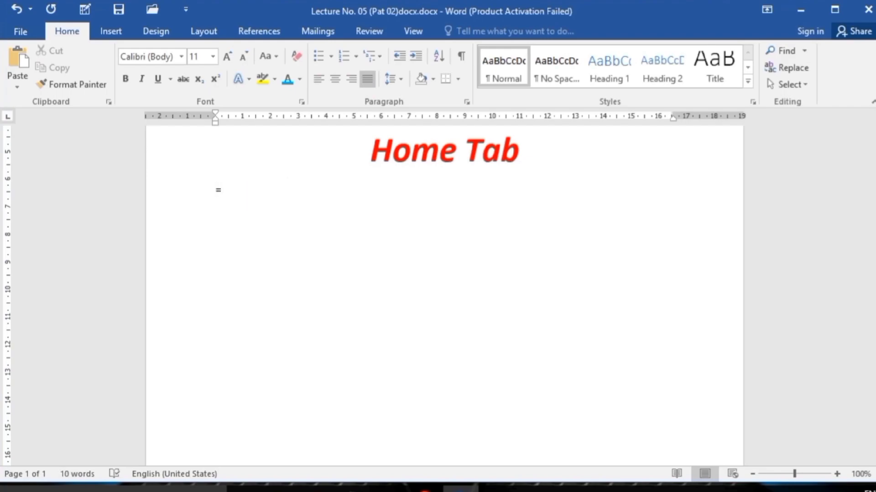
type("rand")
type("(")
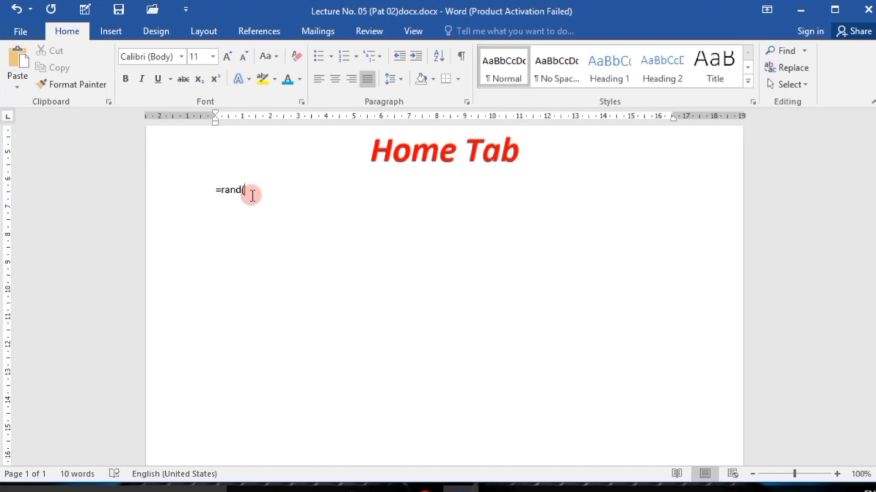
type(")")
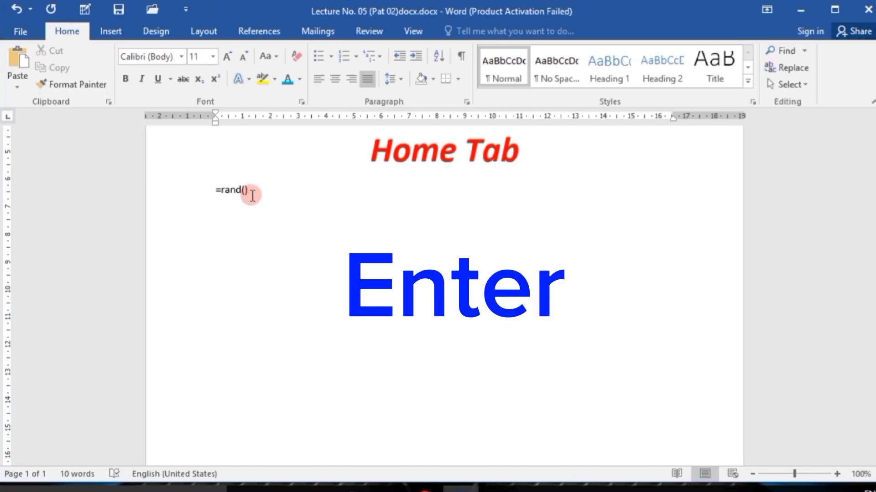
key("Return")
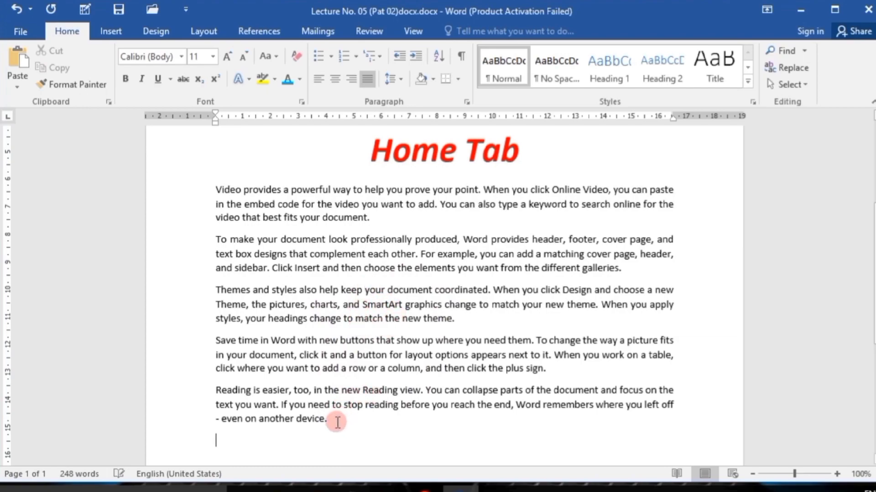
Replace the sample paragraphs with 15 paragraphs of three sentences each, generated with =rand(15,3).
left_click_drag(337, 422, 217, 195)
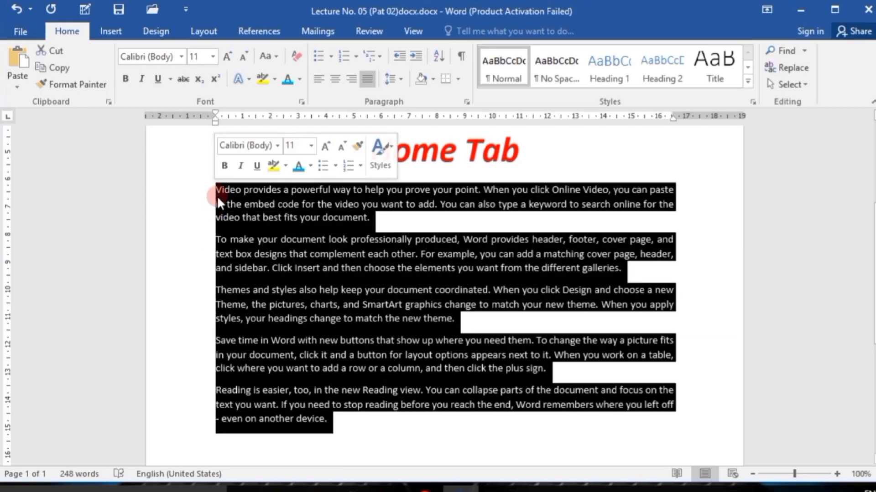
key("Delete")
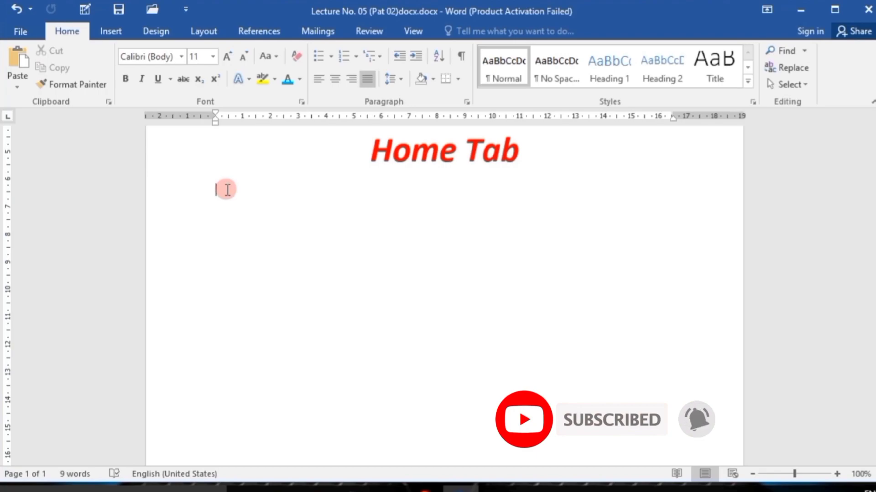
type("=")
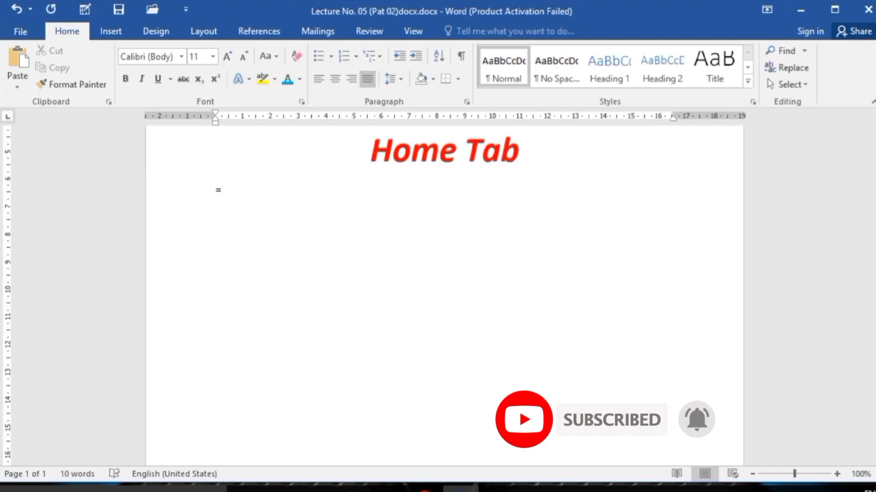
type("rand")
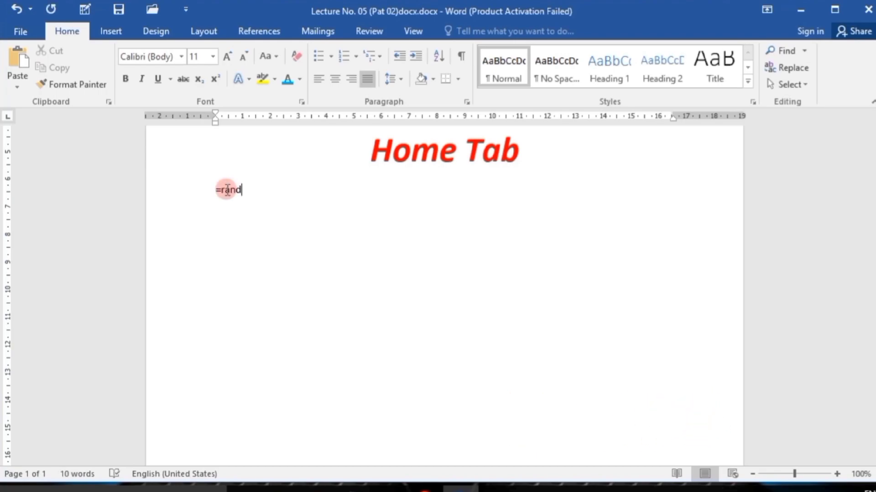
type("(15,")
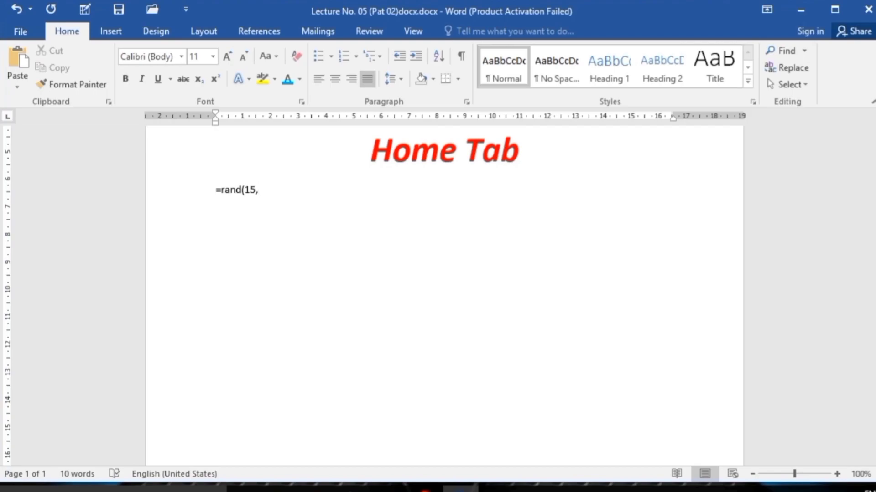
type("3")
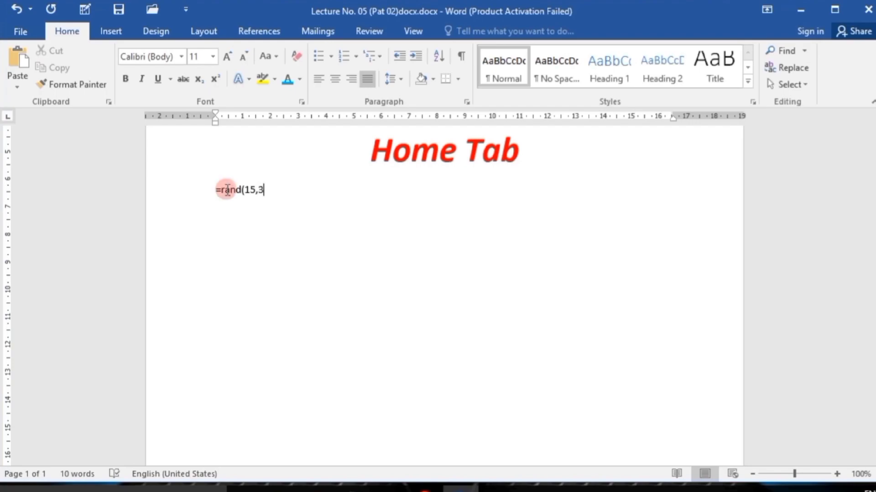
type(")")
key("Return")
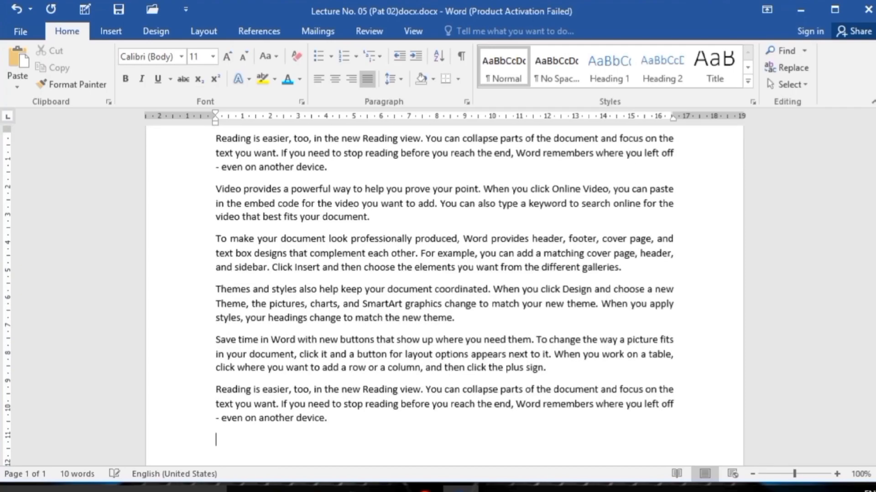
Look through the generated sample paragraphs across both pages of the document.
scroll(383, 199, "down", 3)
scroll(387, 245, "up", 4)
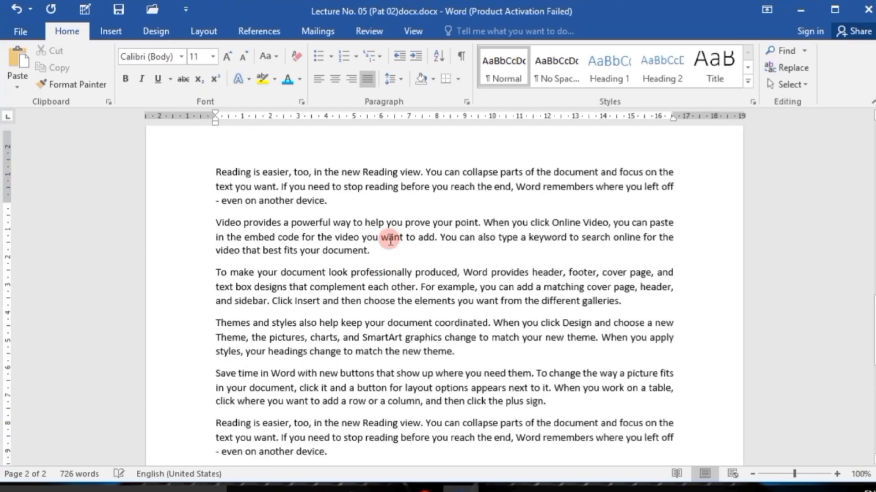
scroll(391, 240, "up", 8)
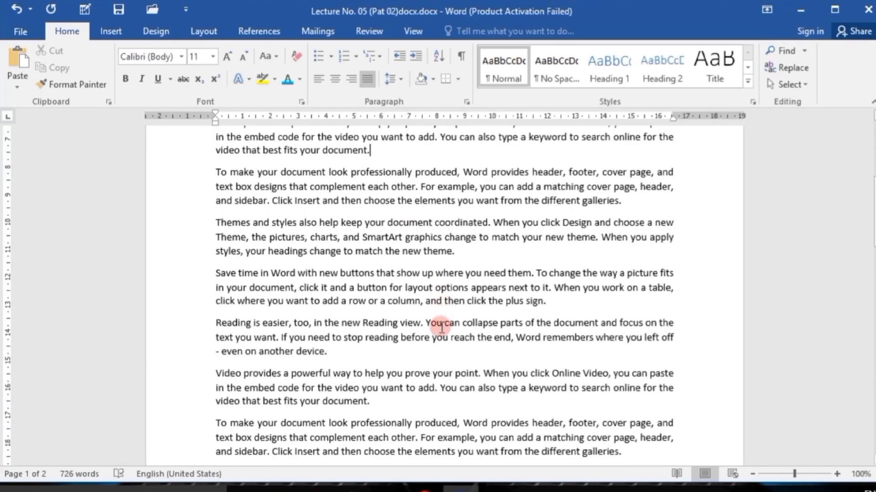
scroll(435, 340, "down", 1)
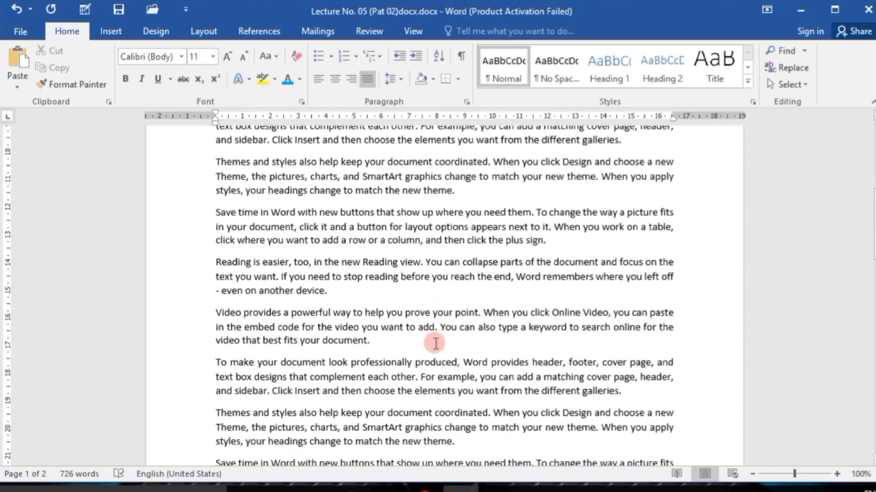
scroll(435, 343, "down", 1)
scroll(424, 372, "down", 2)
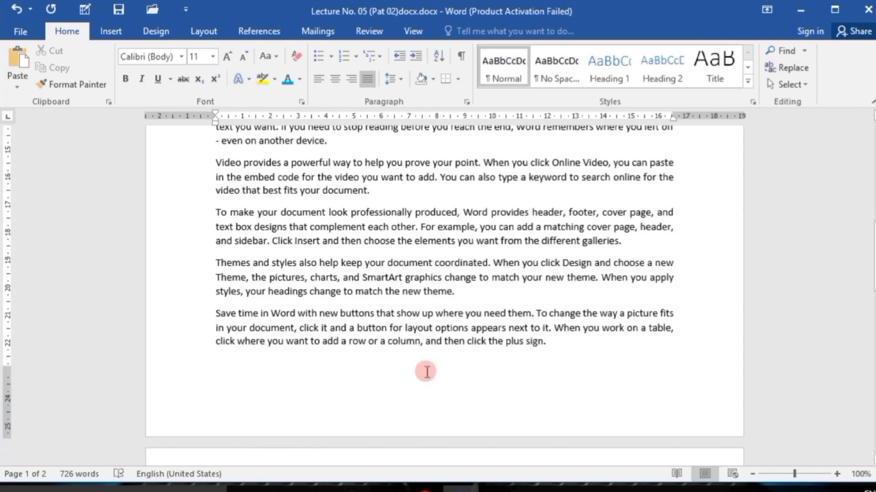
scroll(426, 372, "up", 5)
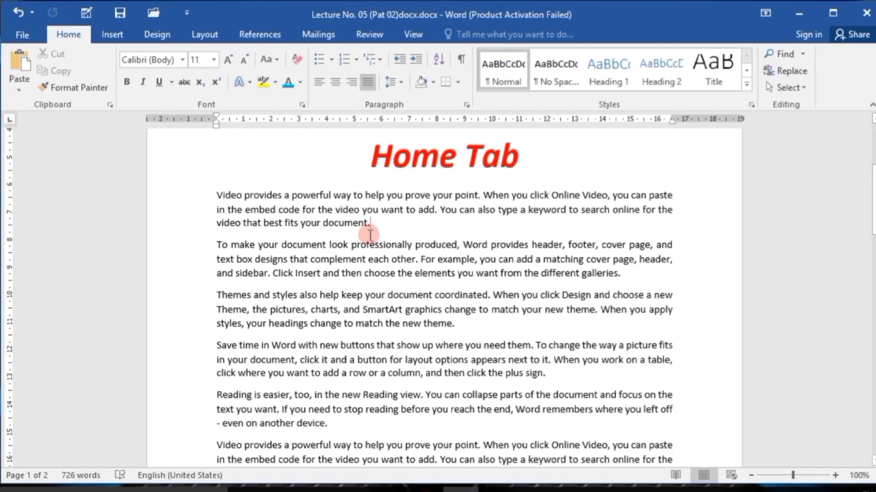
Try centre and right alignment on the first paragraph below Home Tab, and return it to justified.
left_click_drag(369, 222, 233, 200)
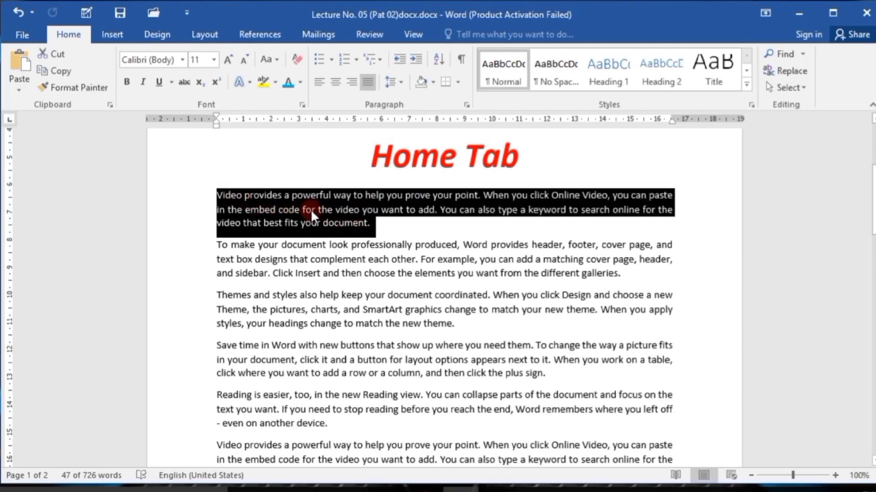
left_click(335, 83)
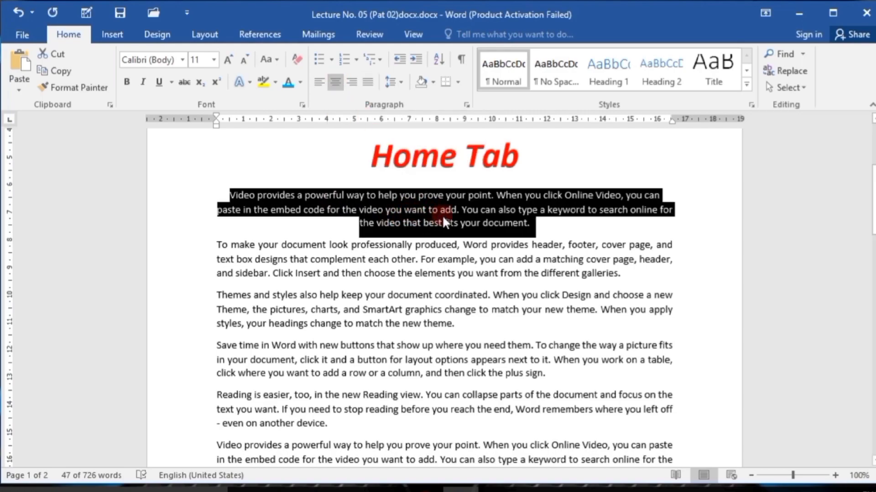
left_click(352, 83)
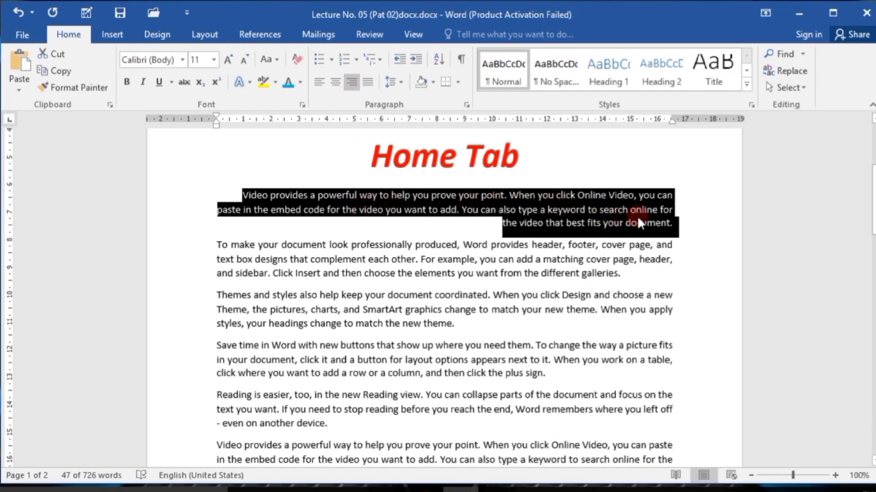
left_click(368, 82)
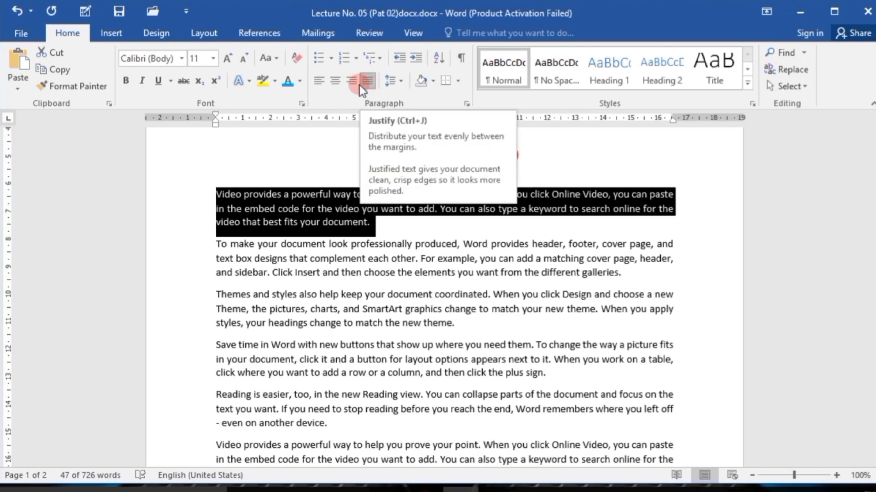
left_click(358, 86)
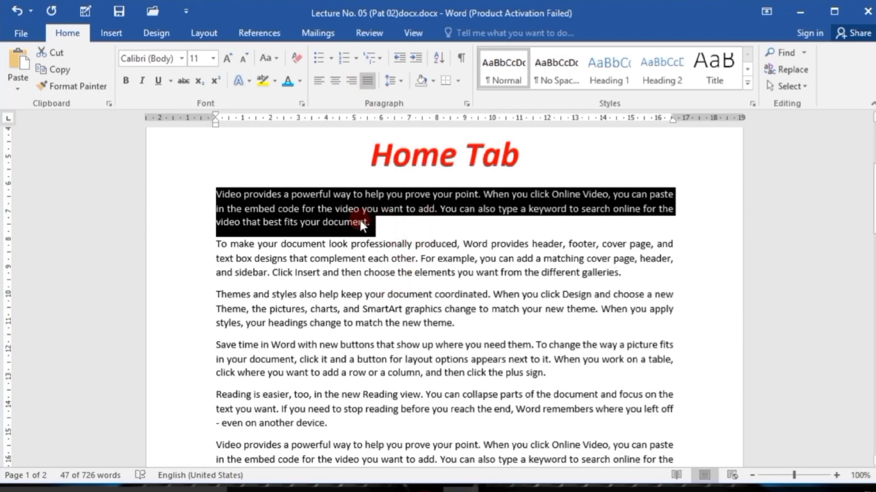
Switch the first paragraph through right, centre and left alignment, finishing with it justified and deselected.
left_click(351, 80)
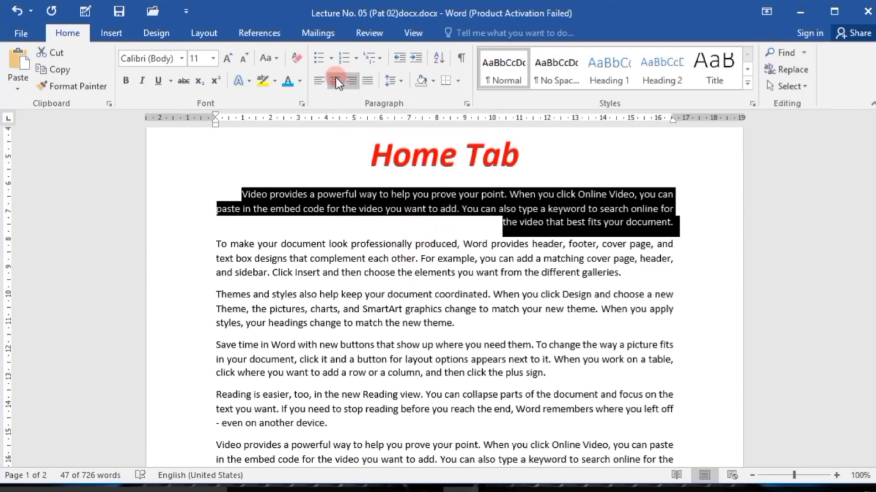
left_click(335, 81)
left_click(316, 81)
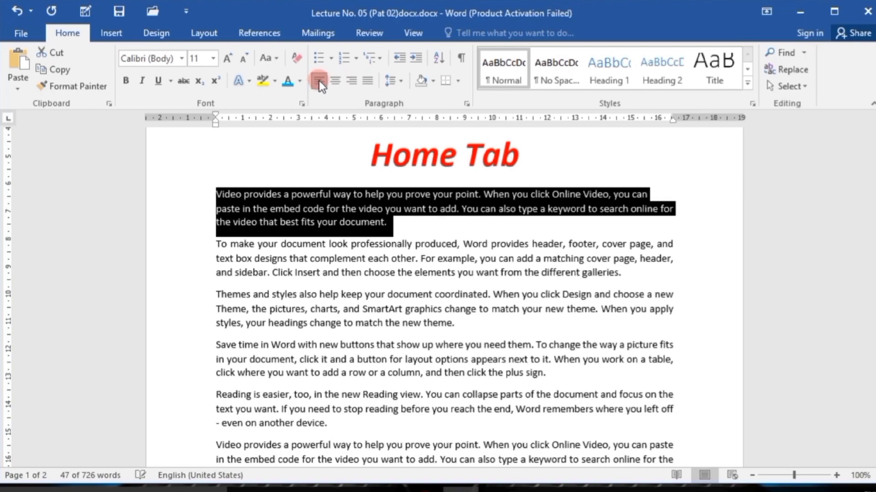
left_click(368, 80)
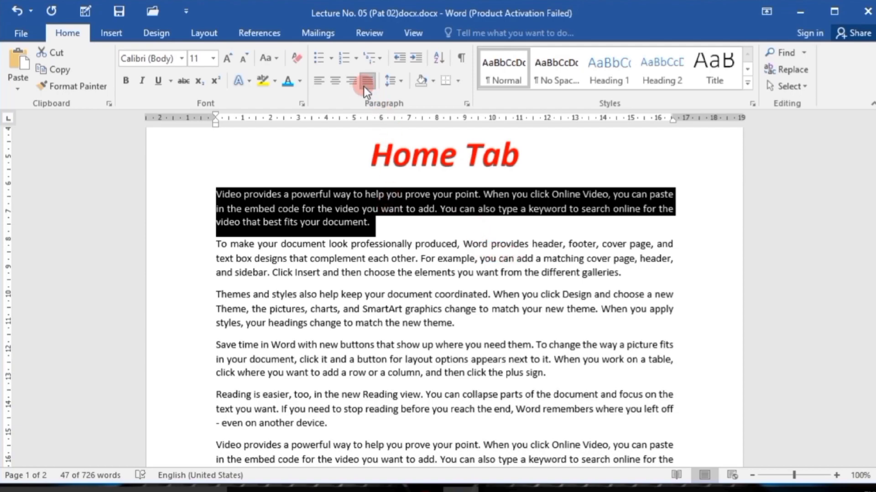
left_click(375, 227)
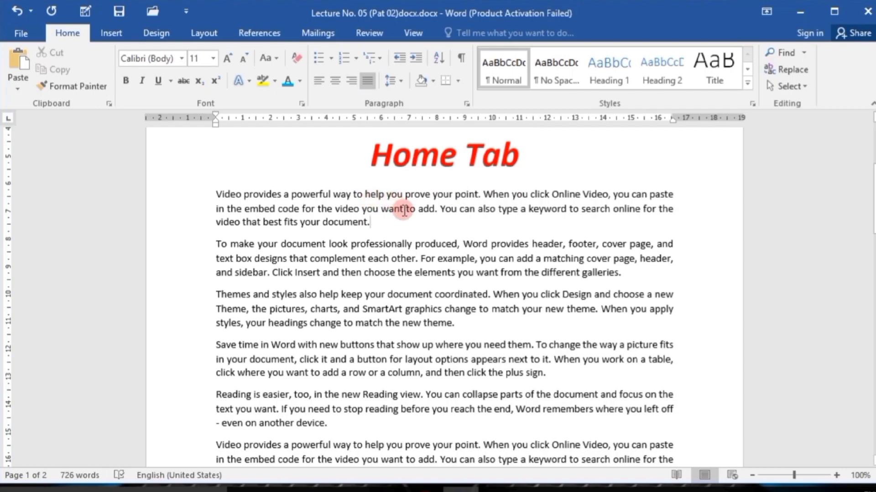
Check the indent and line spacing settings of the first two paragraphs in the Line Spacing Options.
left_click_drag(624, 274, 219, 190)
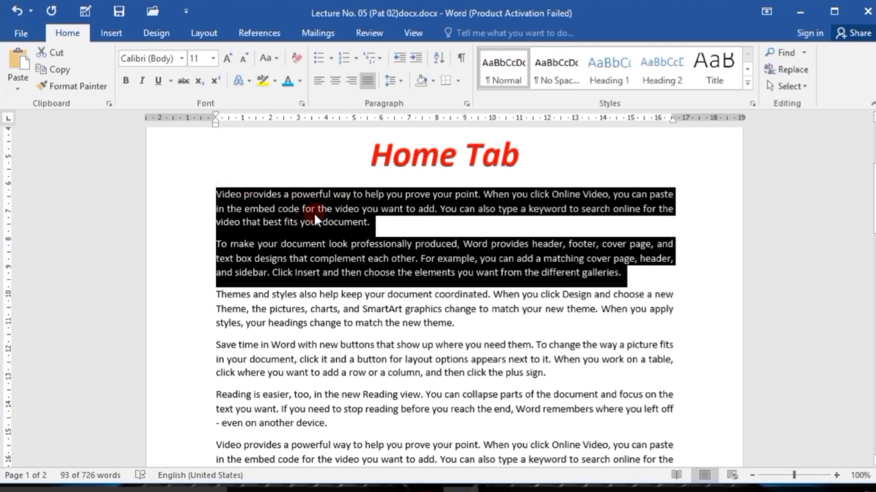
left_click(402, 82)
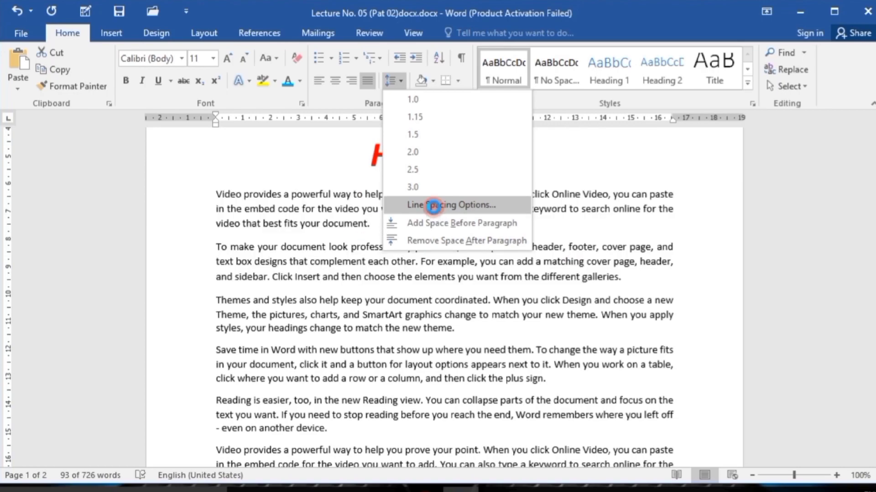
left_click(434, 208)
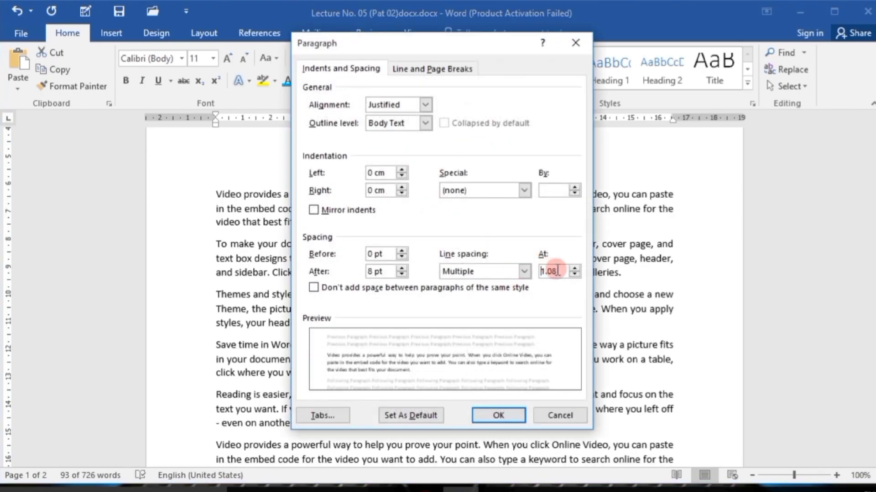
left_click(500, 407)
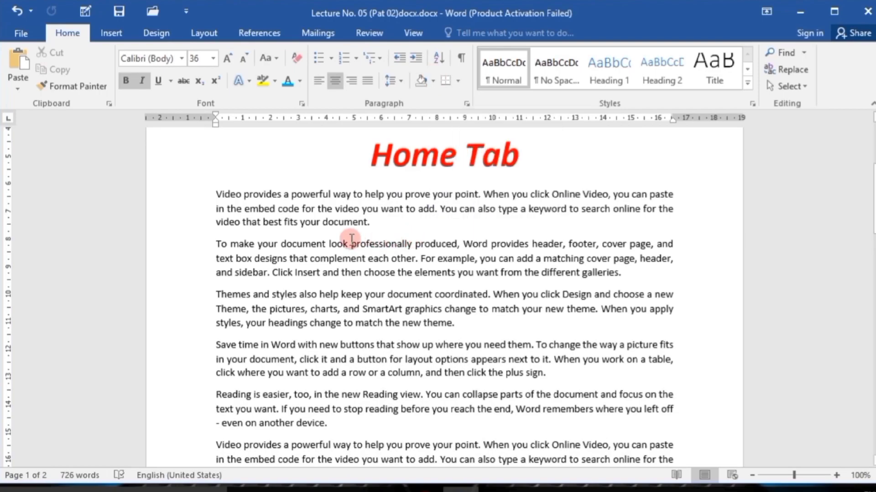
Insert two empty lines above the first paragraph and enter Microsoft Word on the upper one.
left_click(218, 191)
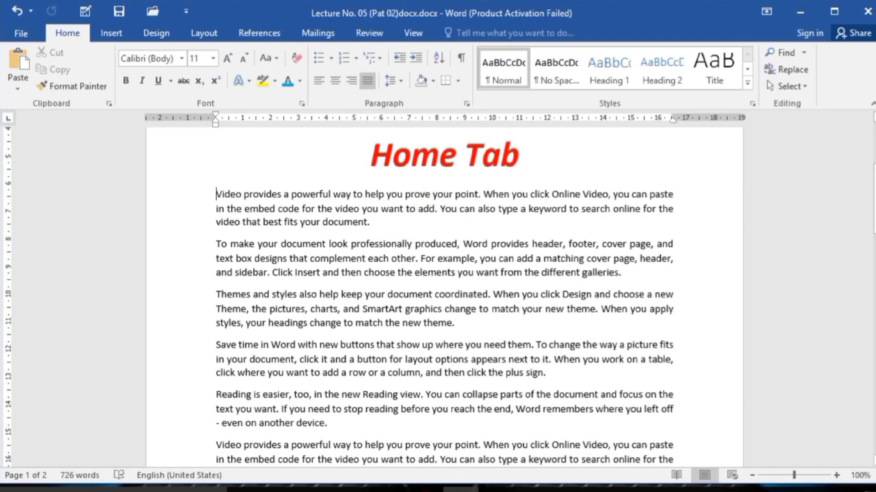
key("Return")
key("Return")
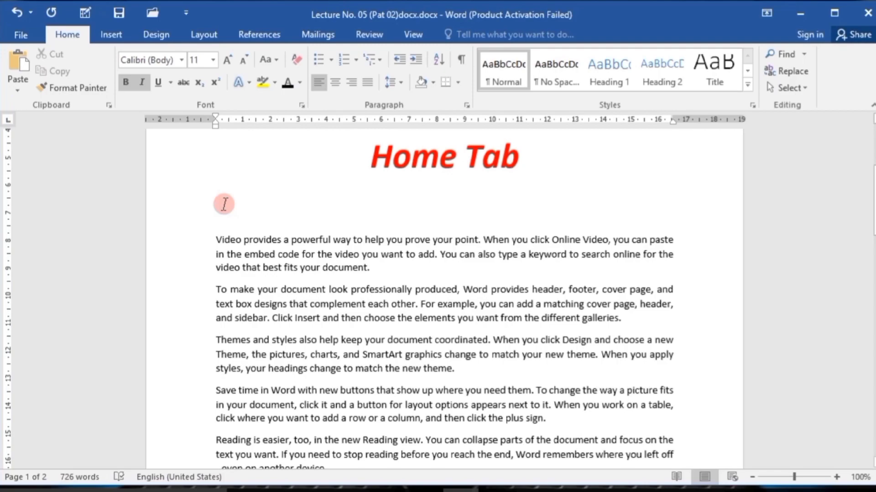
type("M")
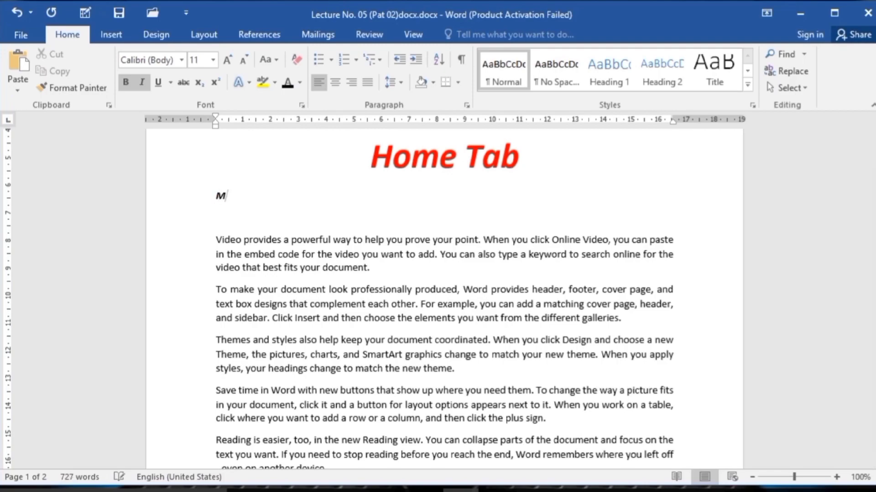
type("icrosoft Word")
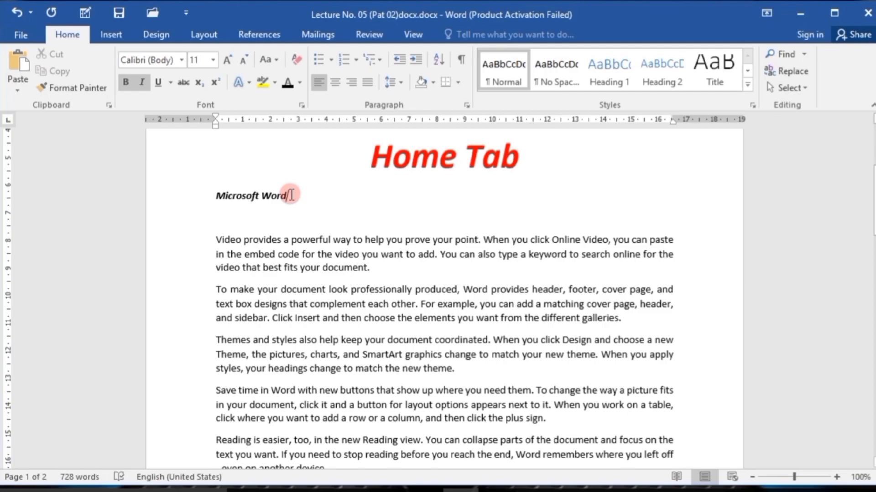
Centre the Microsoft Word line below Home Tab and give it red paragraph shading.
left_click_drag(291, 195, 218, 195)
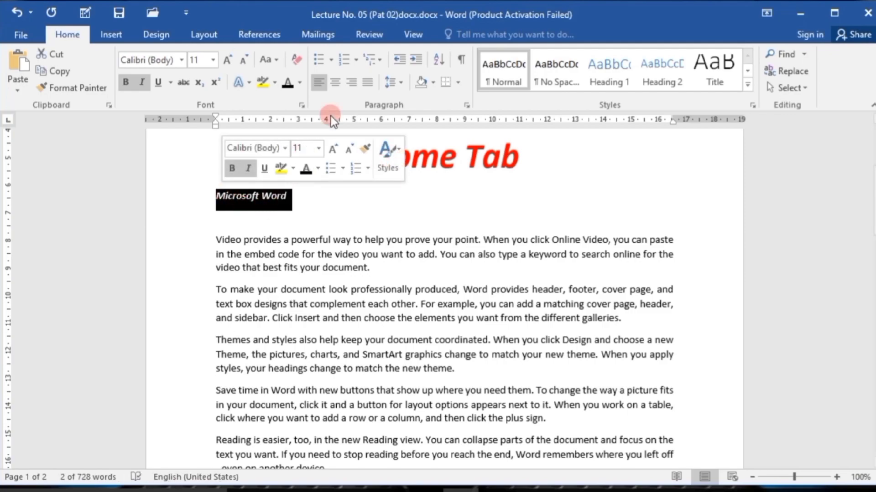
left_click(339, 81)
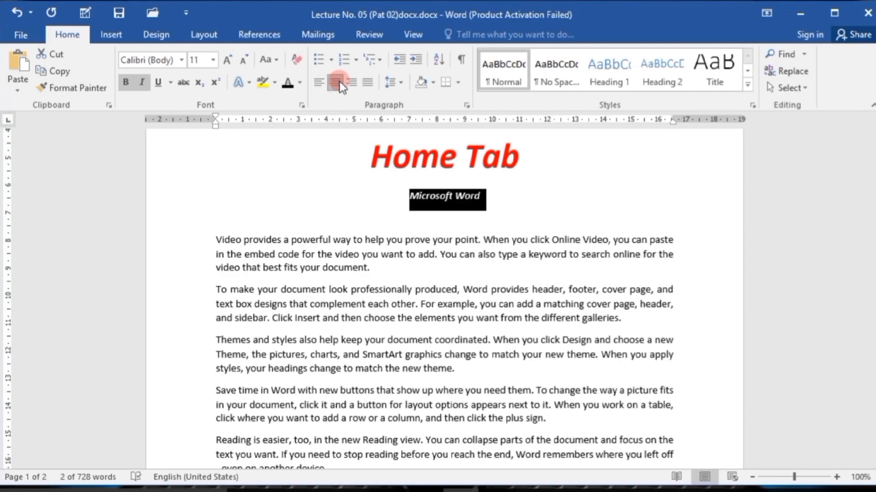
left_click(434, 82)
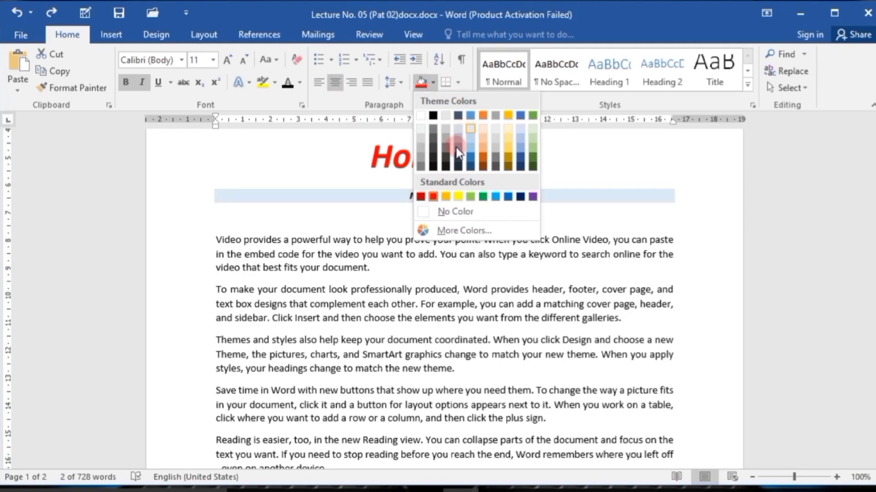
left_click(432, 196)
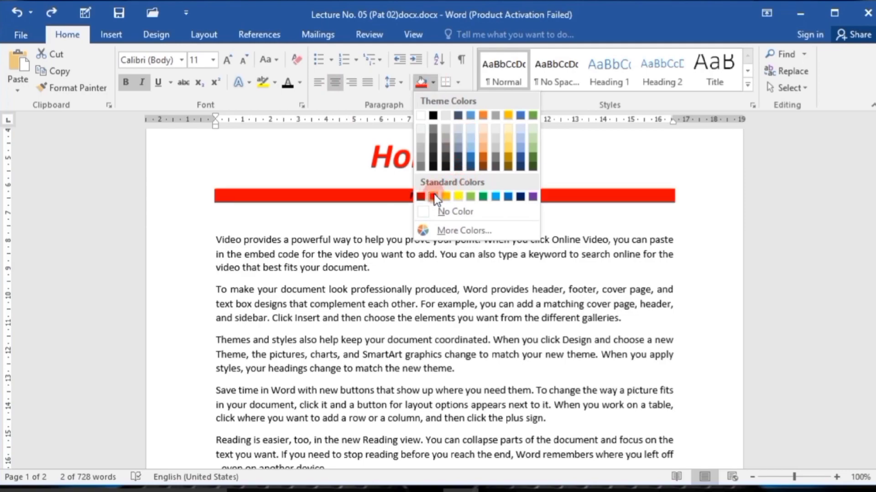
left_click(433, 196)
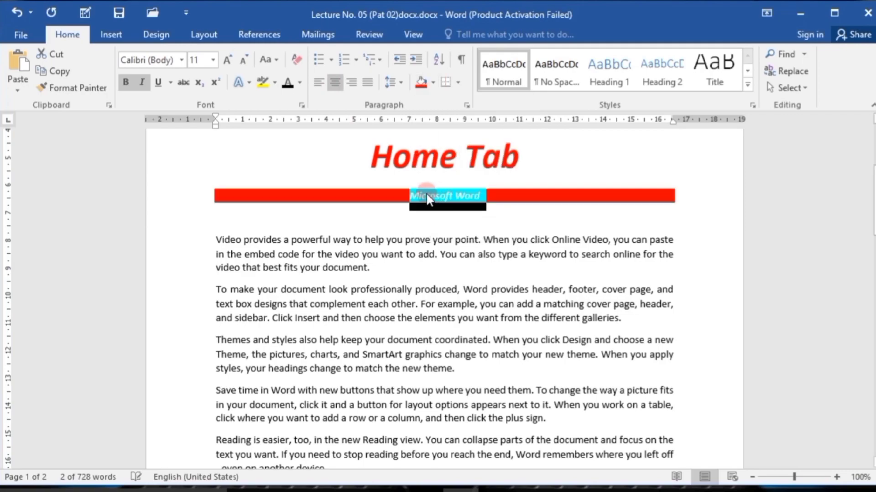
Set the font size of the Microsoft Word line to 24.
left_click(213, 62)
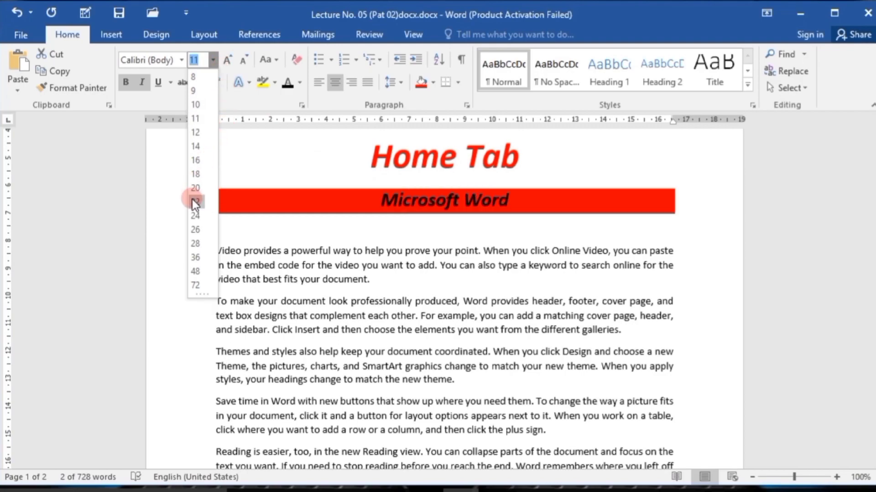
left_click(196, 215)
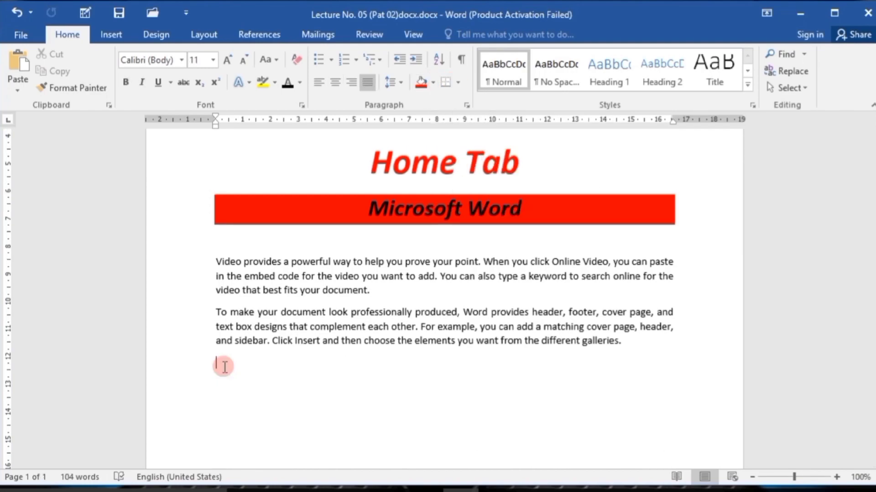
Replace the paragraphs after the second one with the separate lines Clipboard, Font, Paragraph, Styles and Editing.
type("Clipboard")
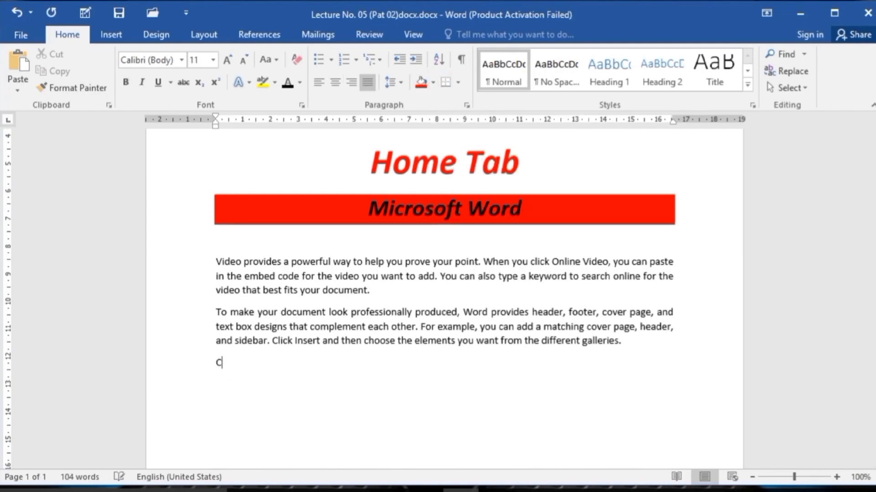
key("Return")
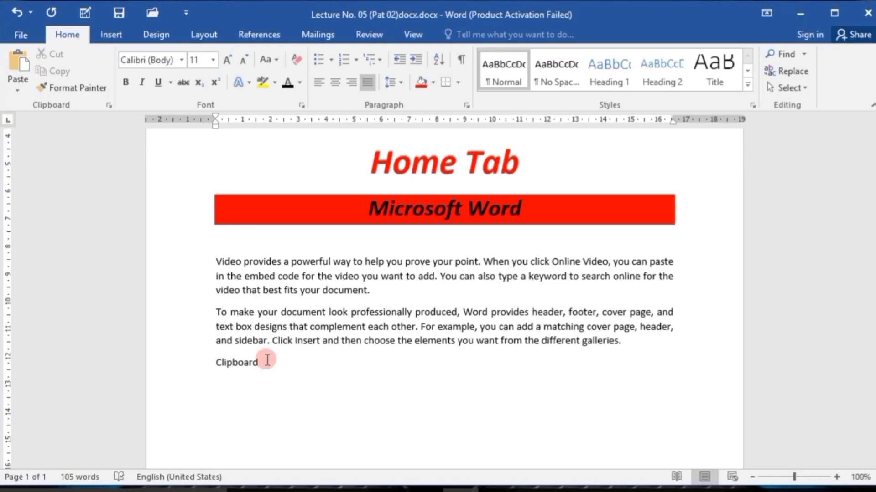
type("Font")
key("Return")
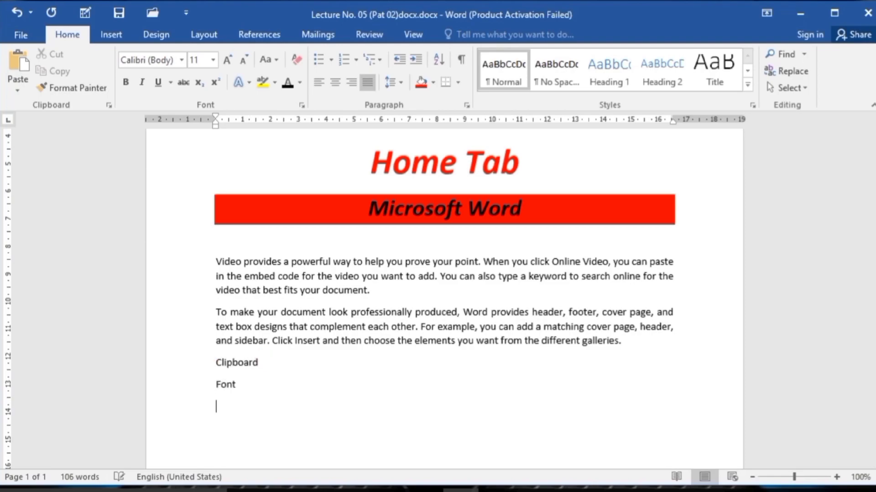
type("Paragraph")
key("Return")
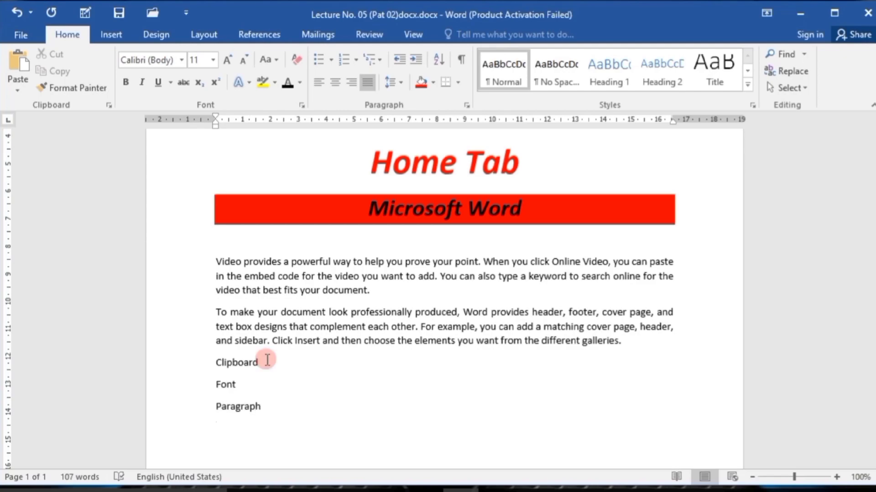
type("Styles")
key("Return")
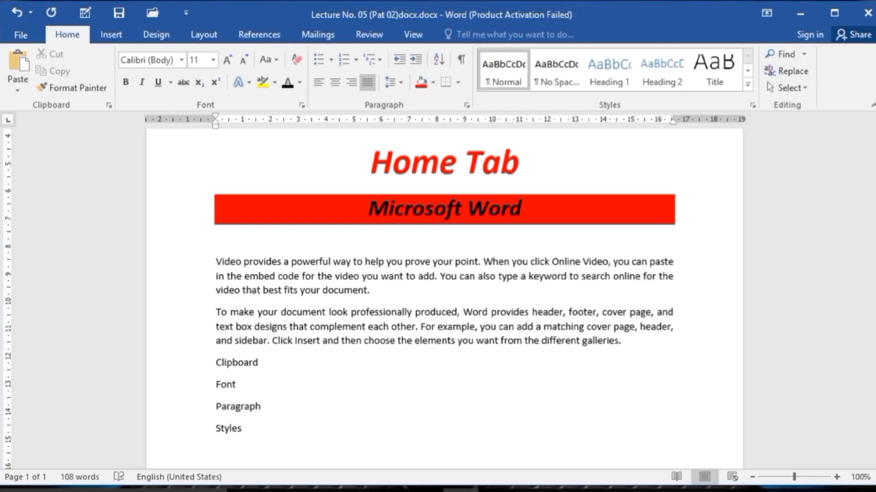
type("Edtig")
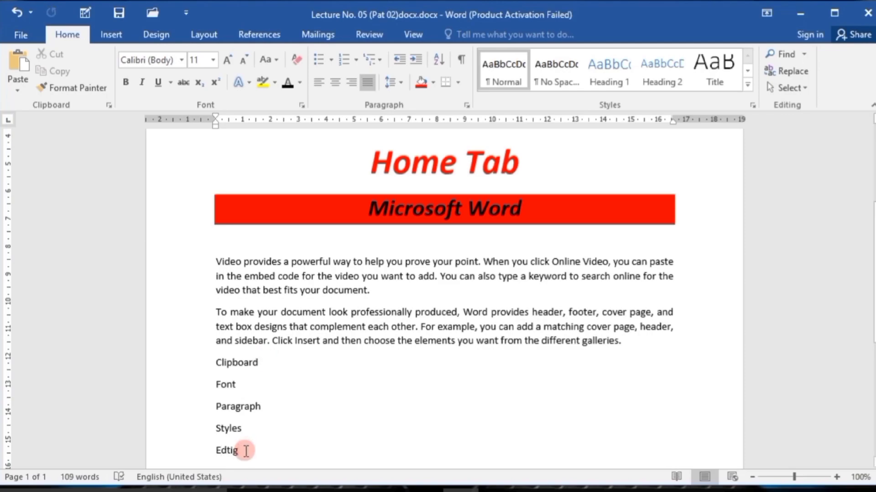
Apply All Borders to the five lines from Clipboard to Editing.
left_click_drag(244, 453, 197, 363)
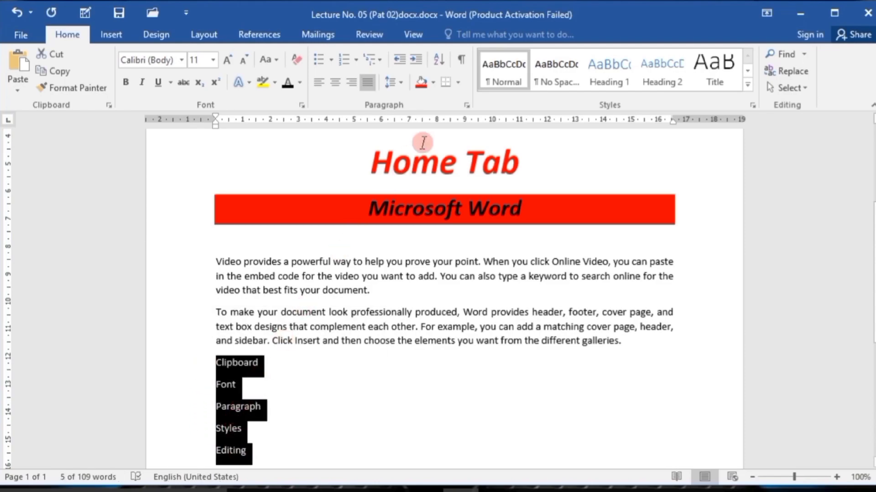
left_click(459, 82)
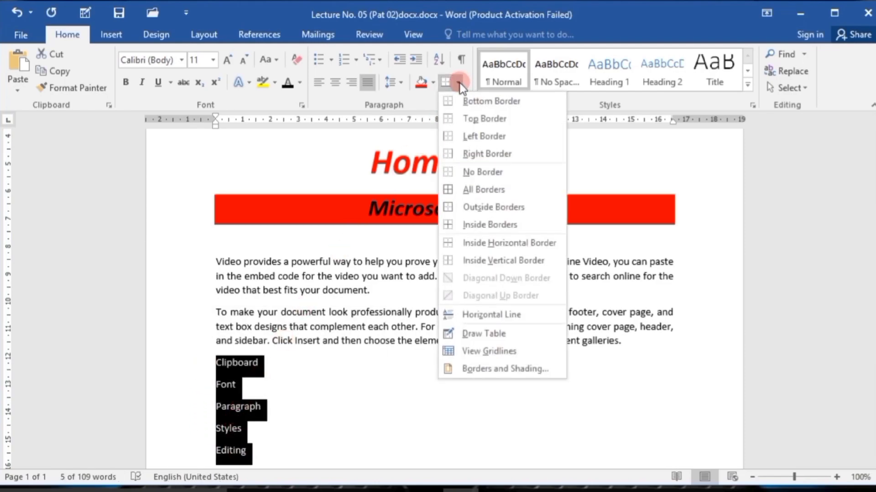
left_click(487, 190)
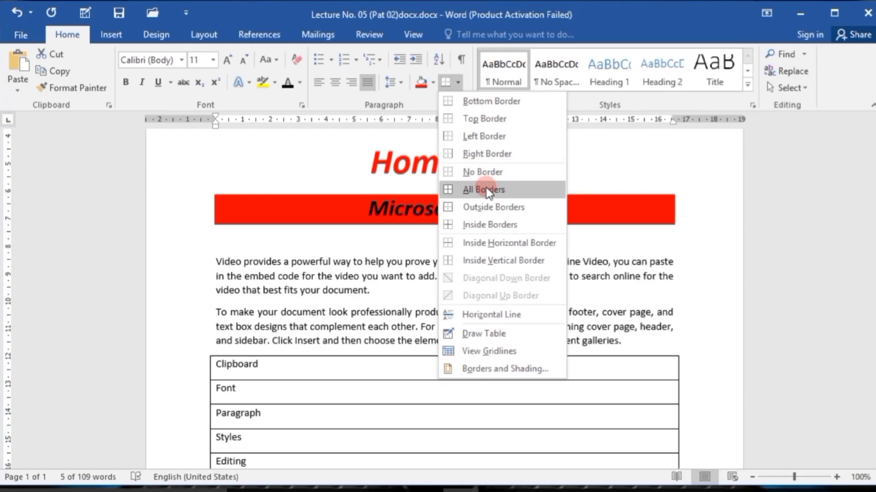
scroll(349, 414, "down", 1)
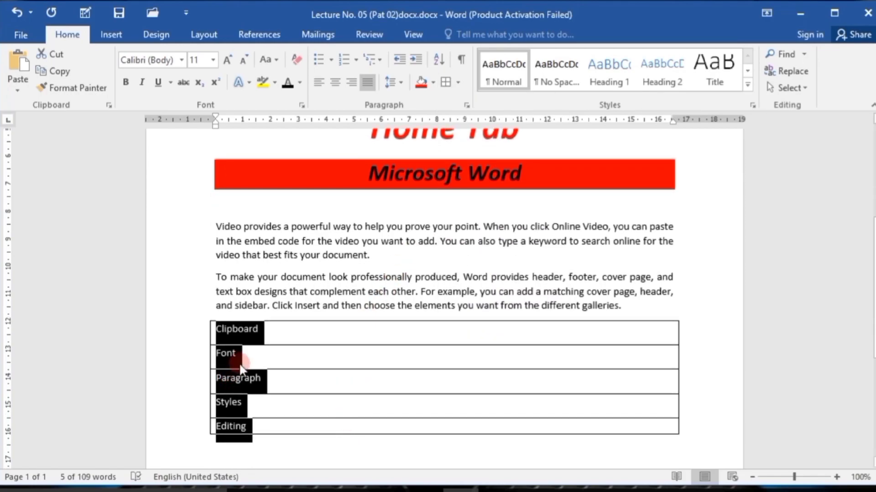
Remove the left border from the five listed lines and apply All Borders to them again.
left_click(456, 84)
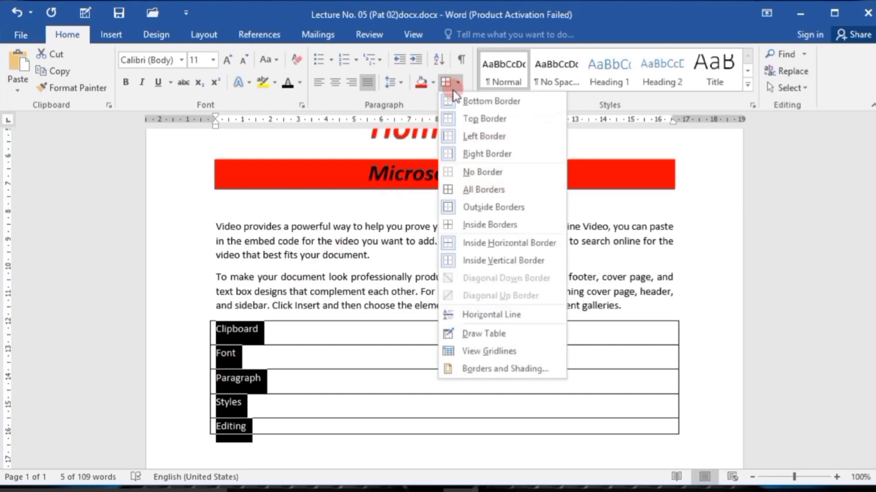
left_click(478, 137)
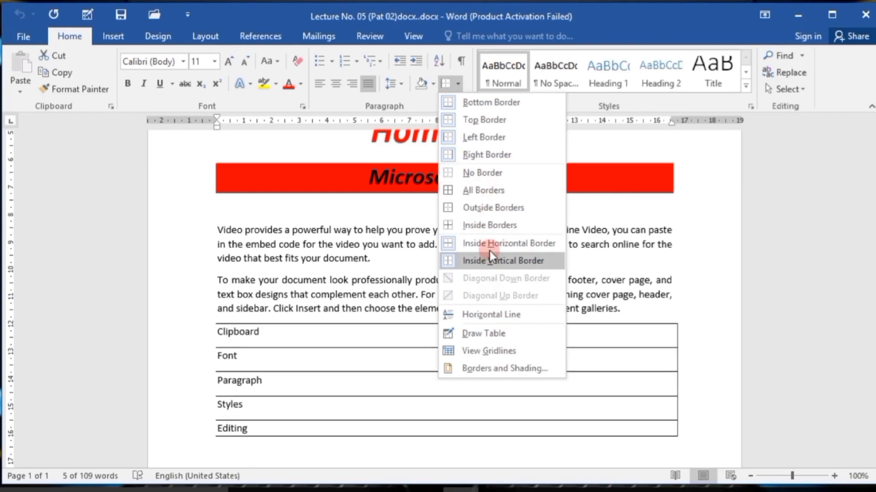
left_click(487, 190)
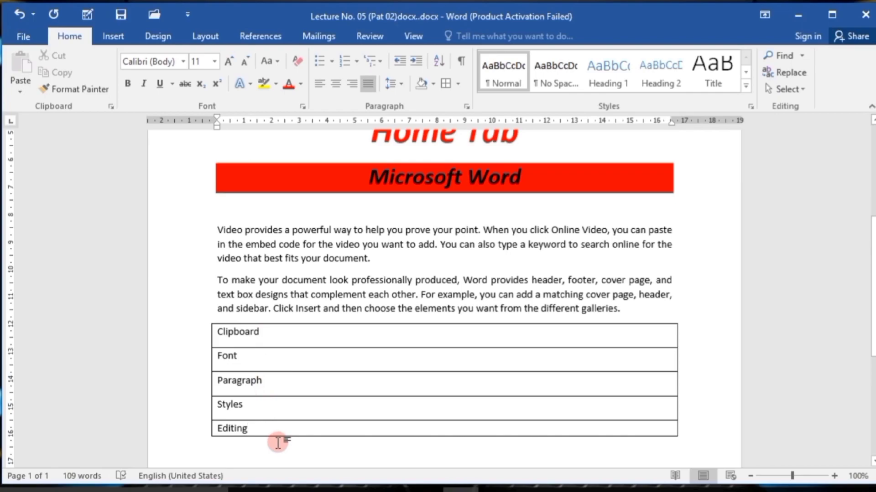
Switch off the top, bottom and inside horizontal borders of the five lines in Borders and Shading.
left_click_drag(245, 428, 219, 339)
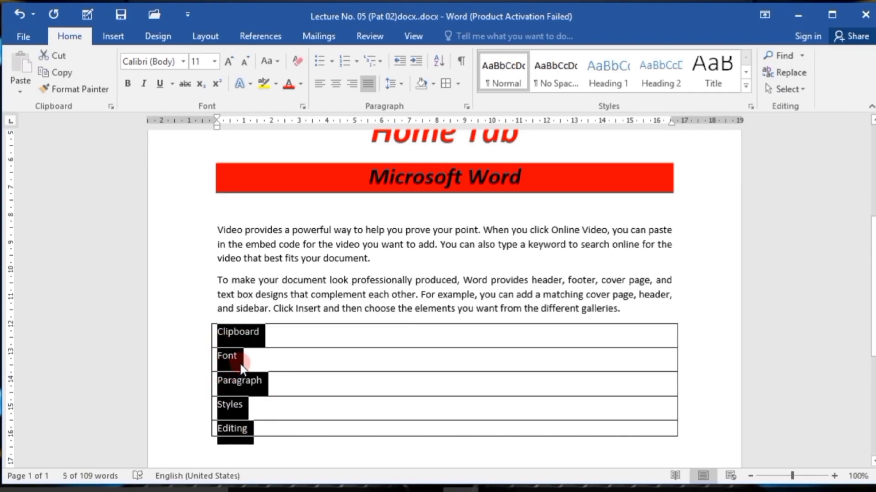
left_click(458, 84)
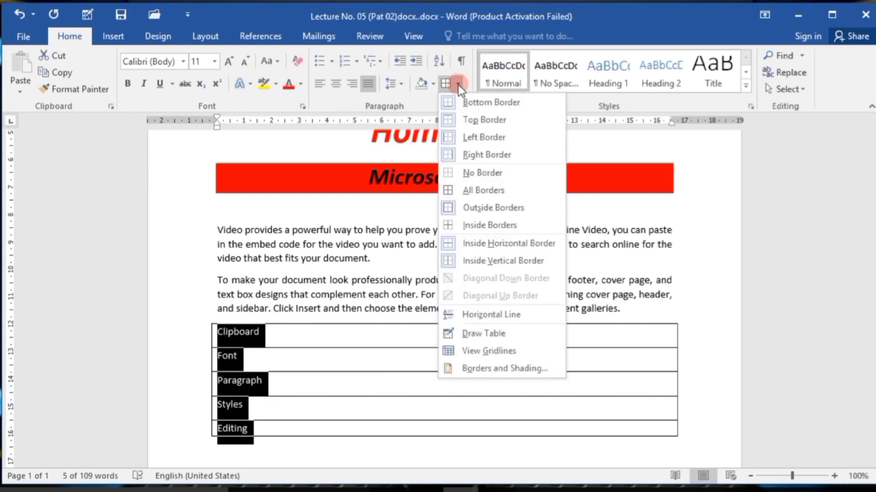
left_click(467, 367)
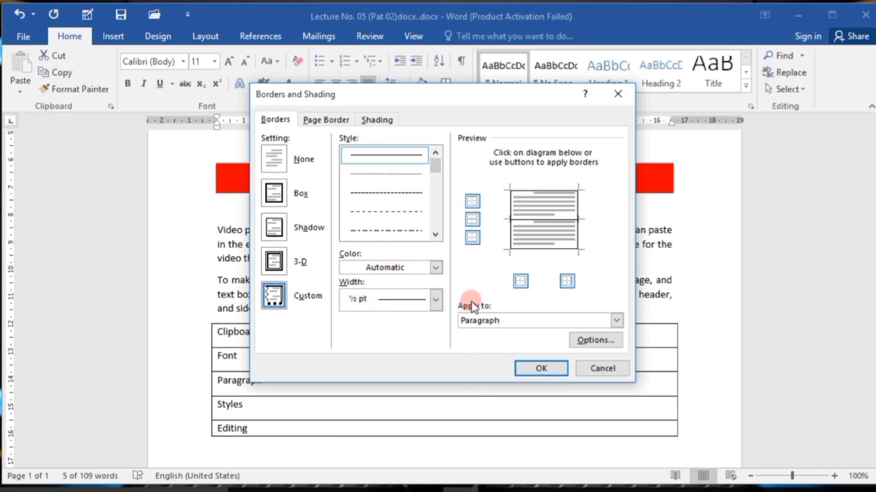
left_click(473, 238)
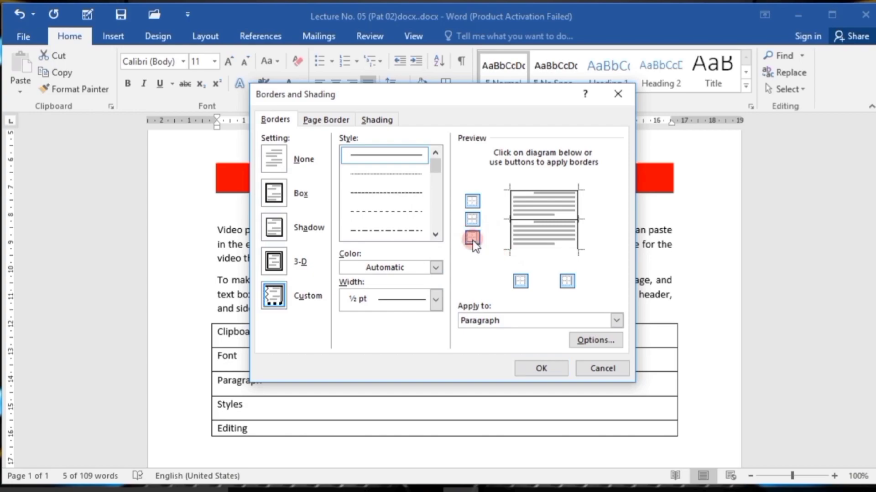
left_click(471, 202)
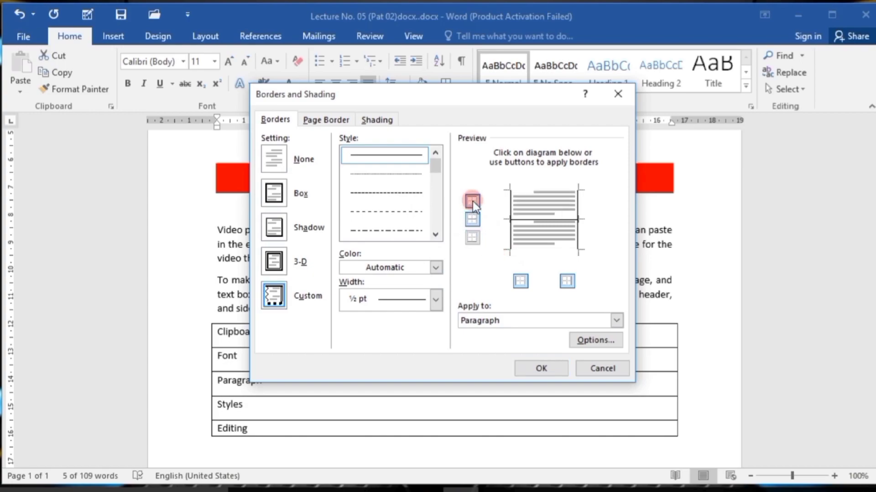
left_click(472, 220)
Choose a 3 pt triple-line border style with a thick middle line and colour it red.
left_click(435, 234)
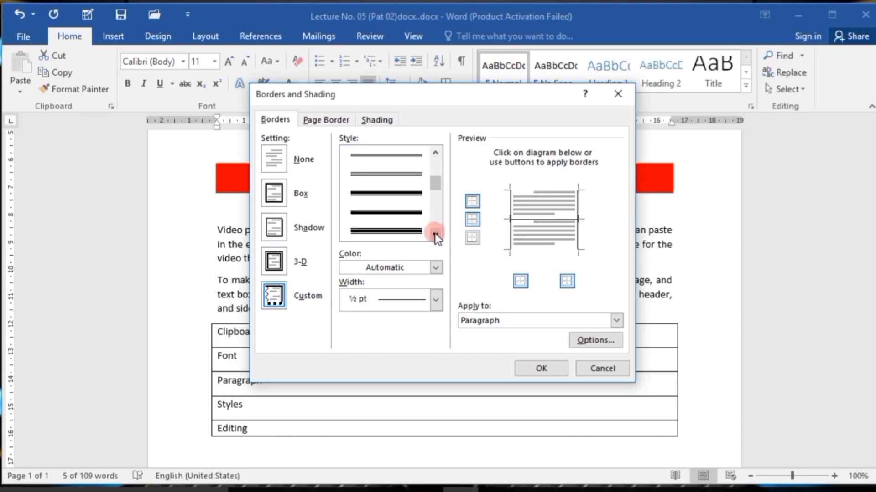
left_click(435, 235)
left_click(434, 234)
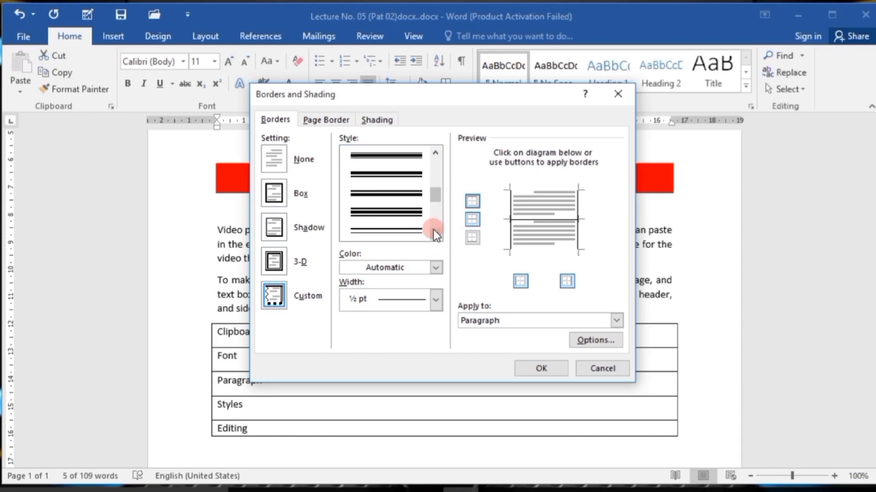
left_click(403, 212)
left_click(393, 215)
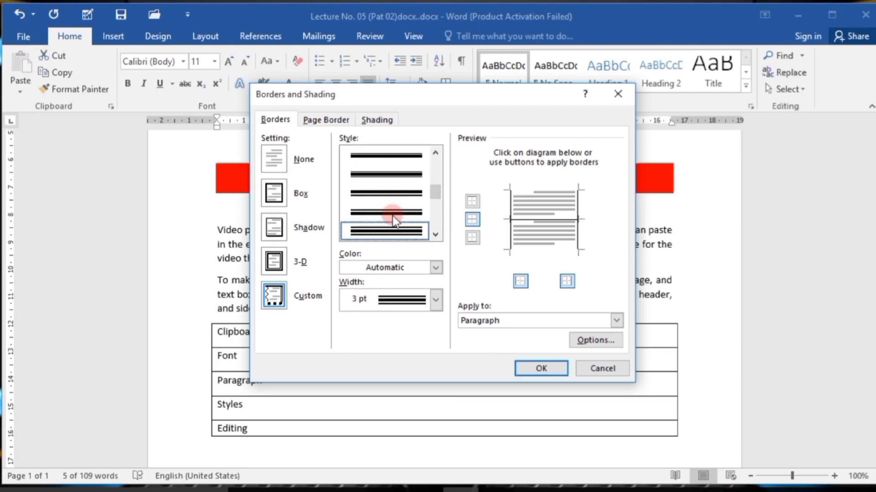
left_click(434, 268)
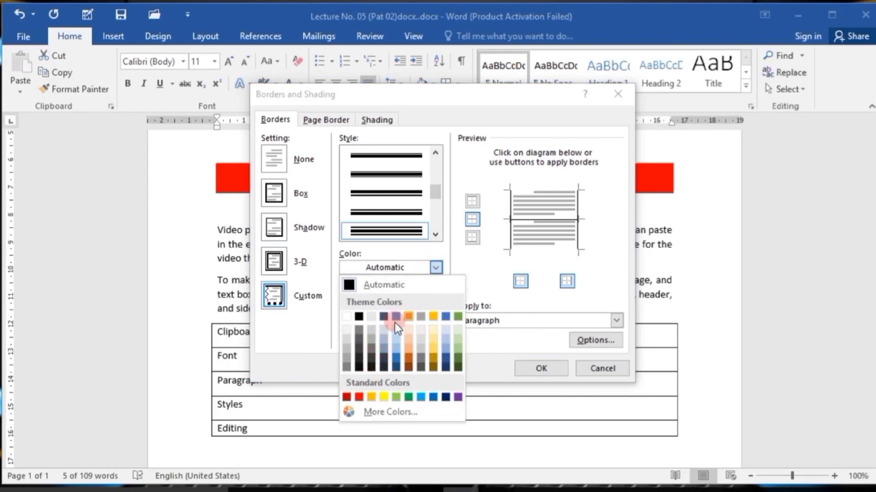
left_click(360, 397)
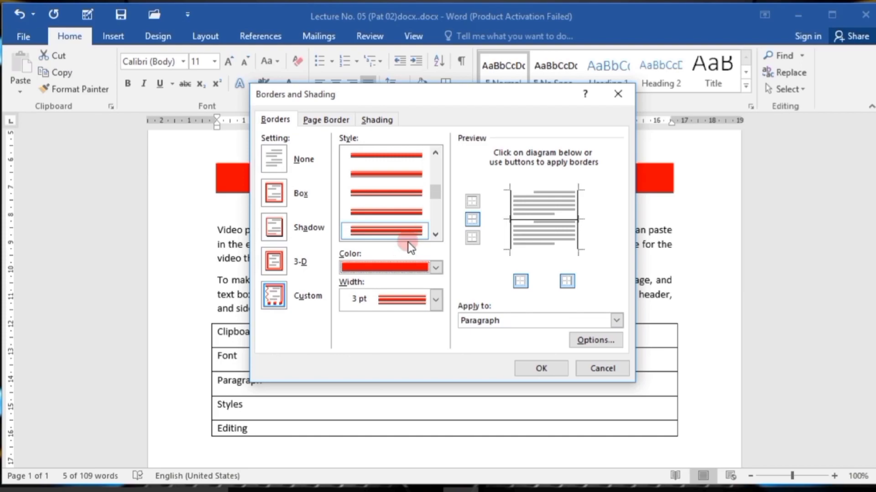
Apply the red triple line to the left and right borders of the five lines and deselect the text.
left_click(521, 281)
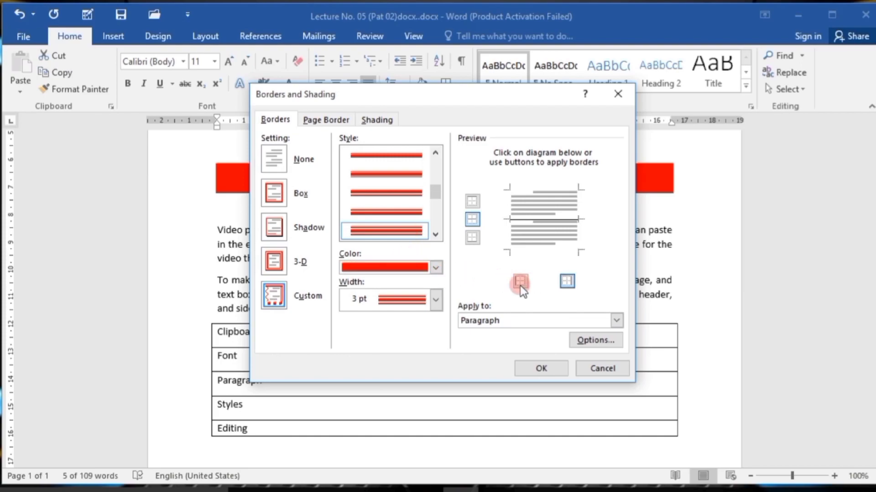
left_click(568, 281)
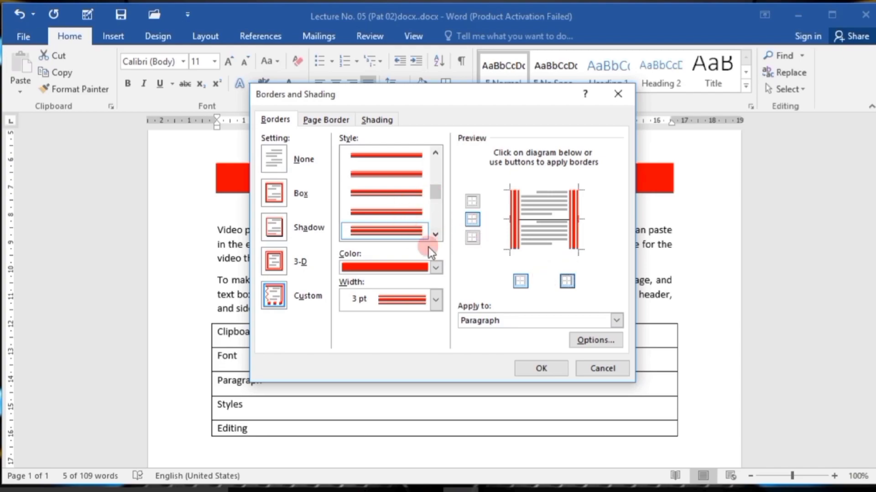
left_click(541, 368)
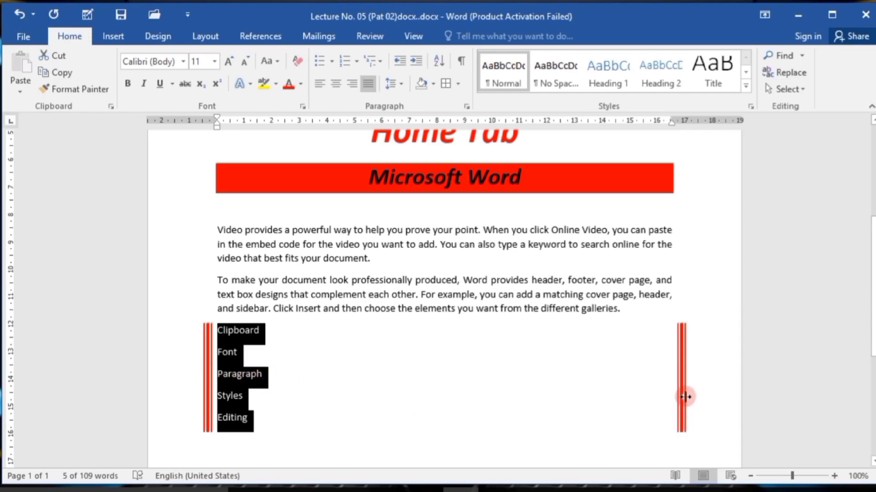
left_click(283, 416)
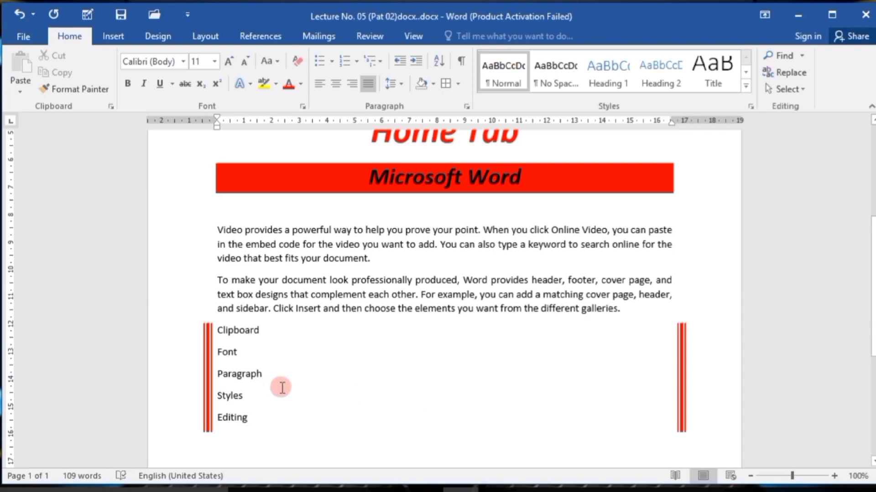
Remove all borders from the lines Clipboard to Editing and deselect them.
left_click_drag(251, 417, 217, 330)
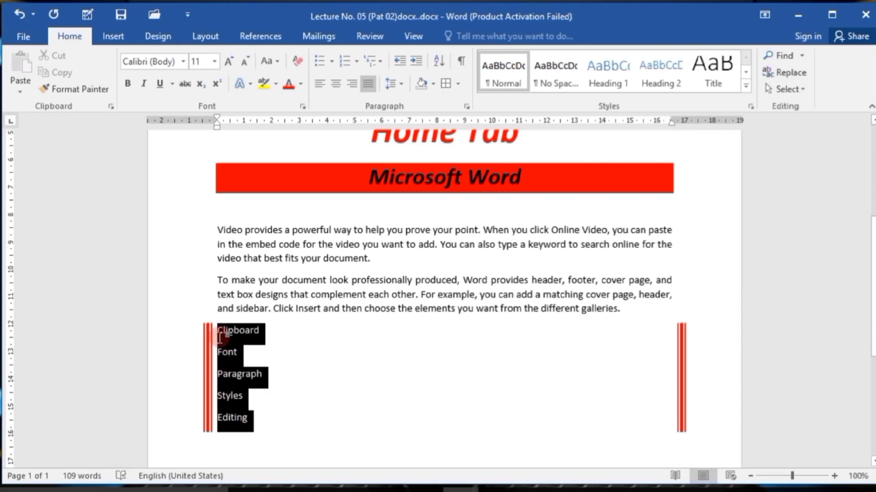
left_click(484, 82)
left_click(456, 87)
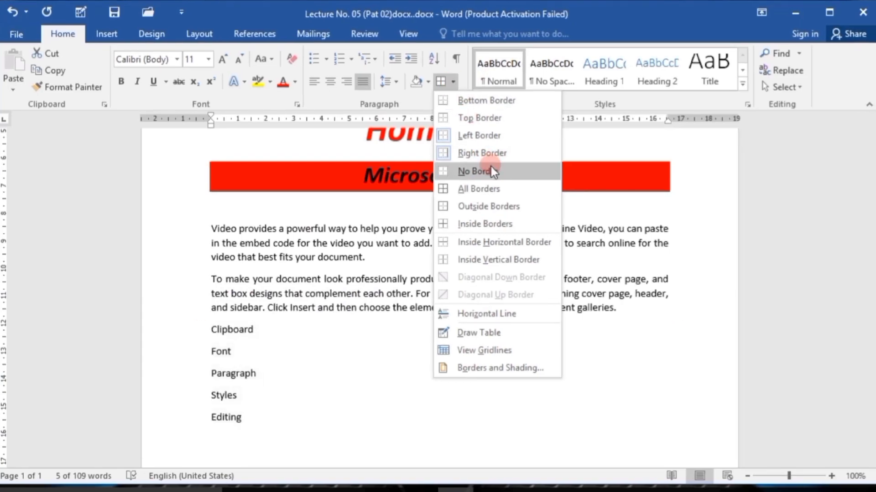
left_click(491, 171)
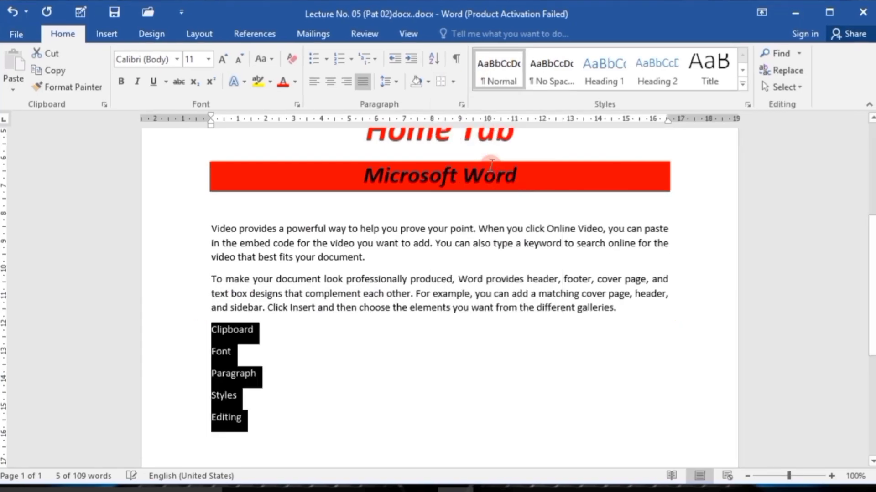
left_click(305, 413)
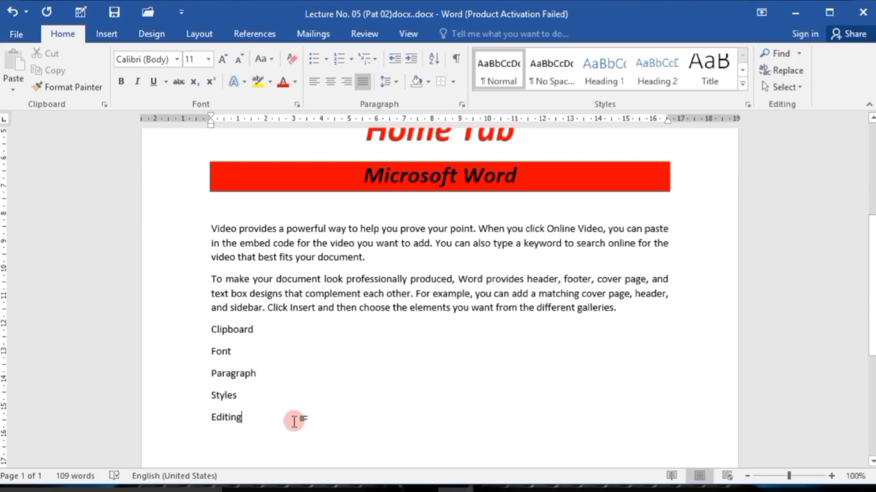
scroll(294, 422, "up", 1)
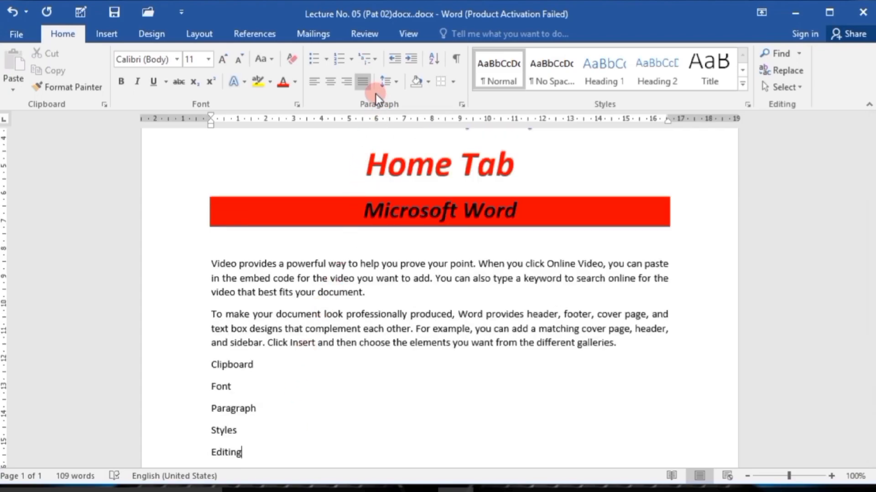